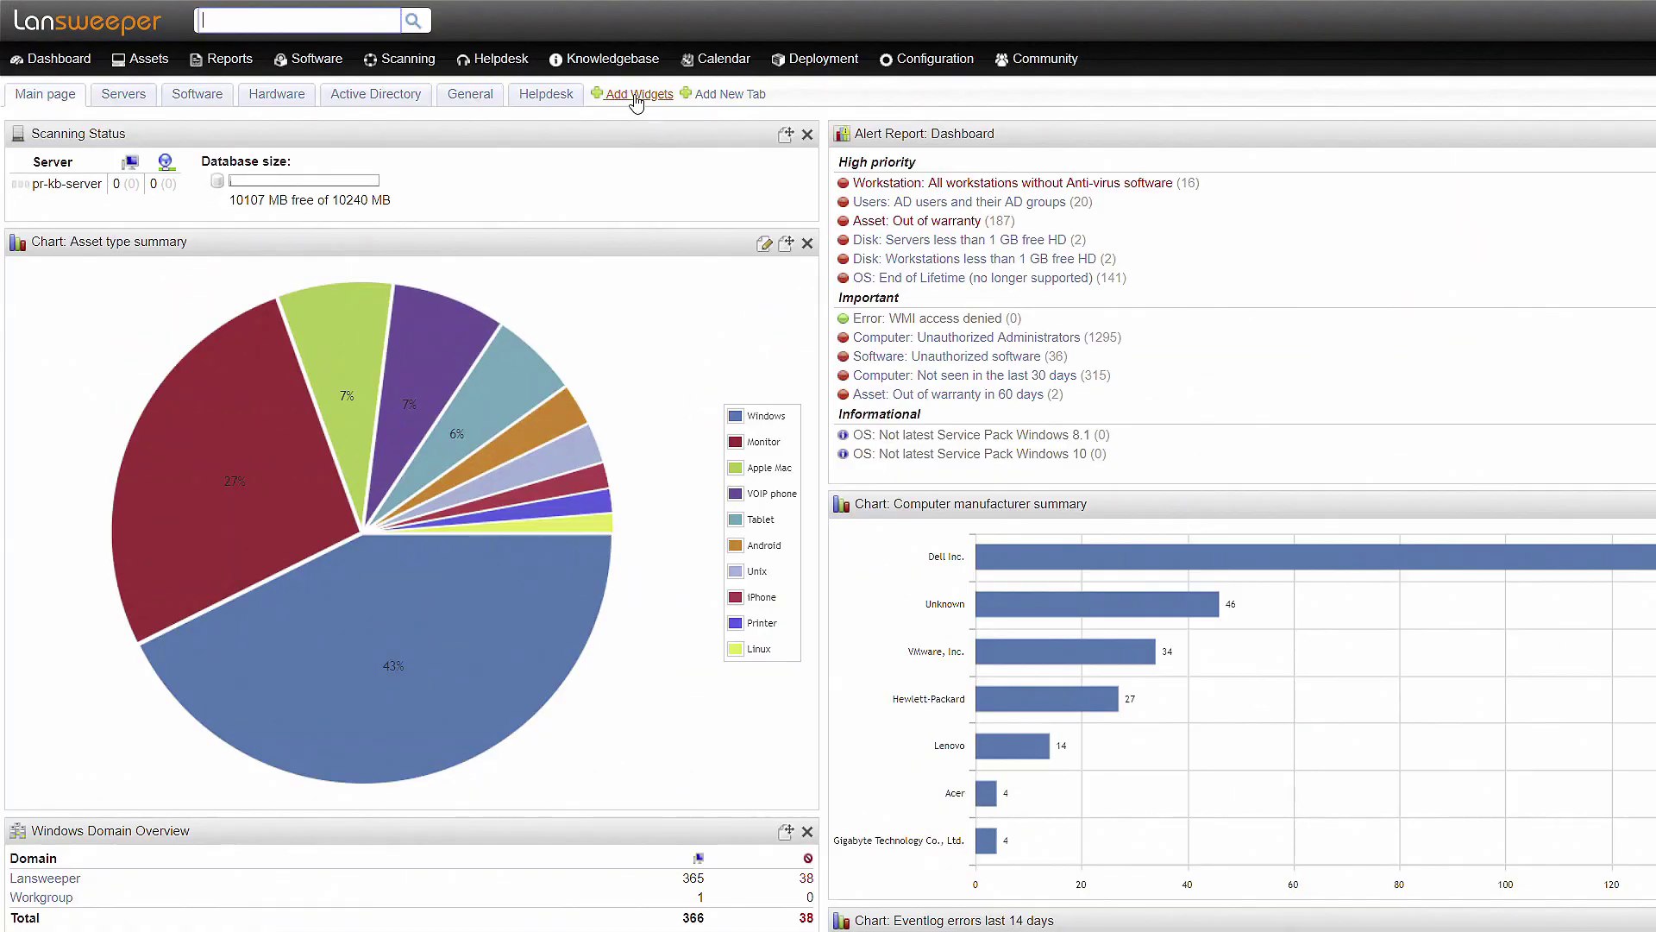
Step: Drag the Last Seen Users widget into the dashboard's middle column, then show the asset categories
left_click(635, 99)
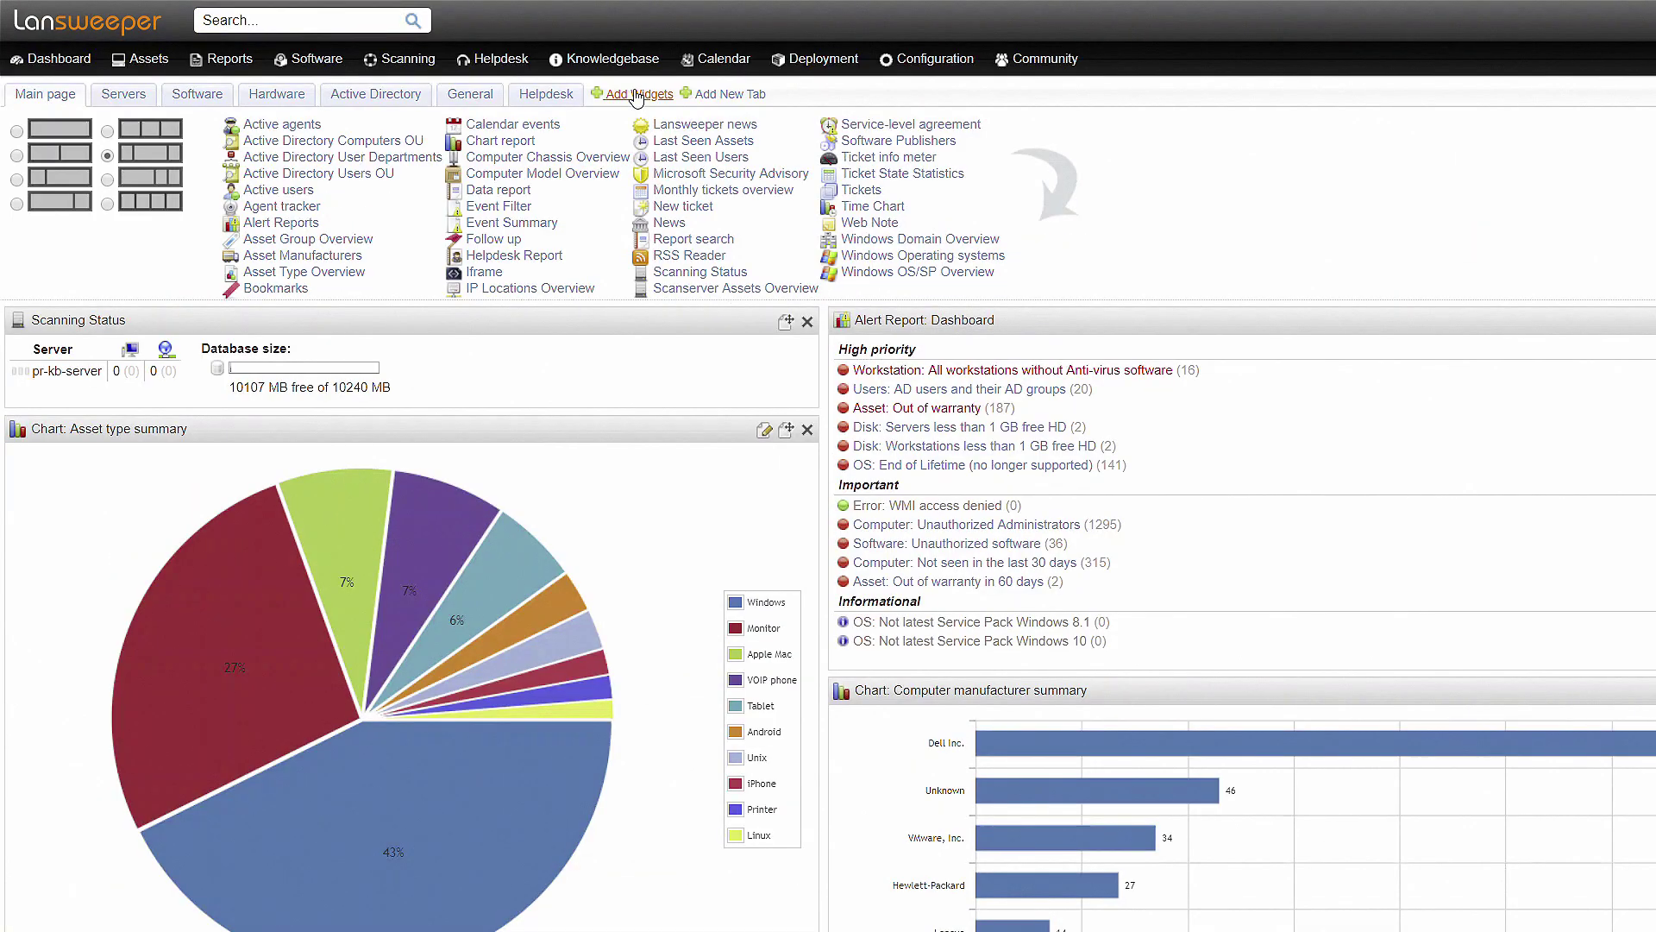
mouse_move(700, 157)
left_mouse_down()
mouse_move(531, 300)
mouse_move(530, 350)
left_mouse_up()
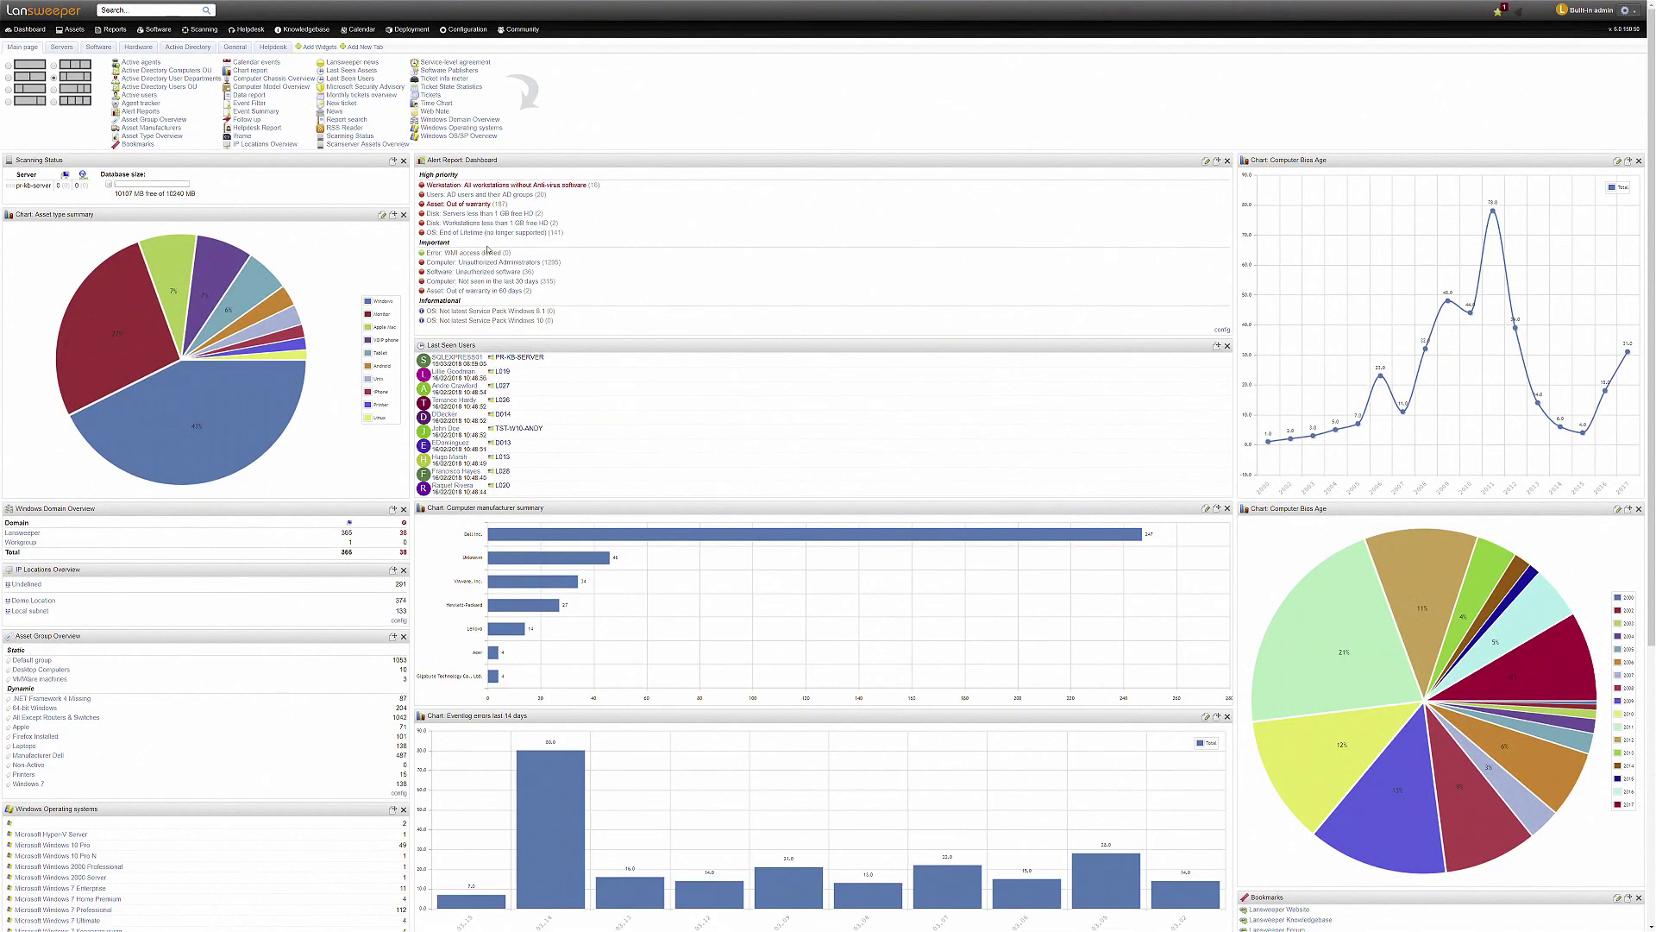
left_click(319, 49)
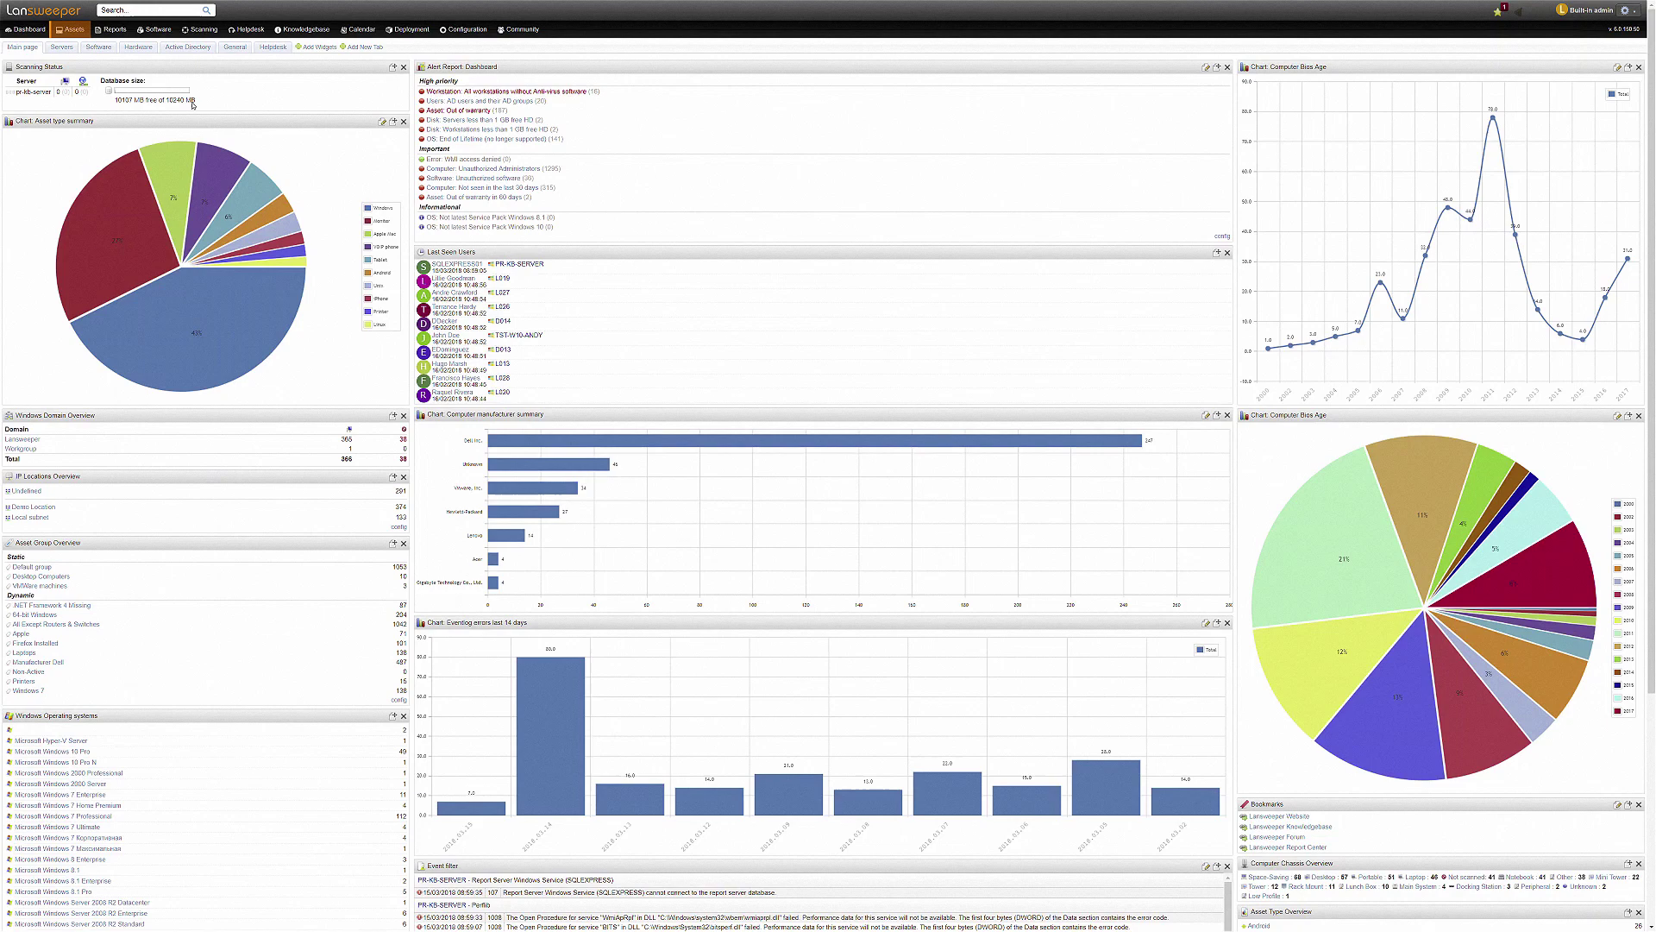
left_click(67, 29)
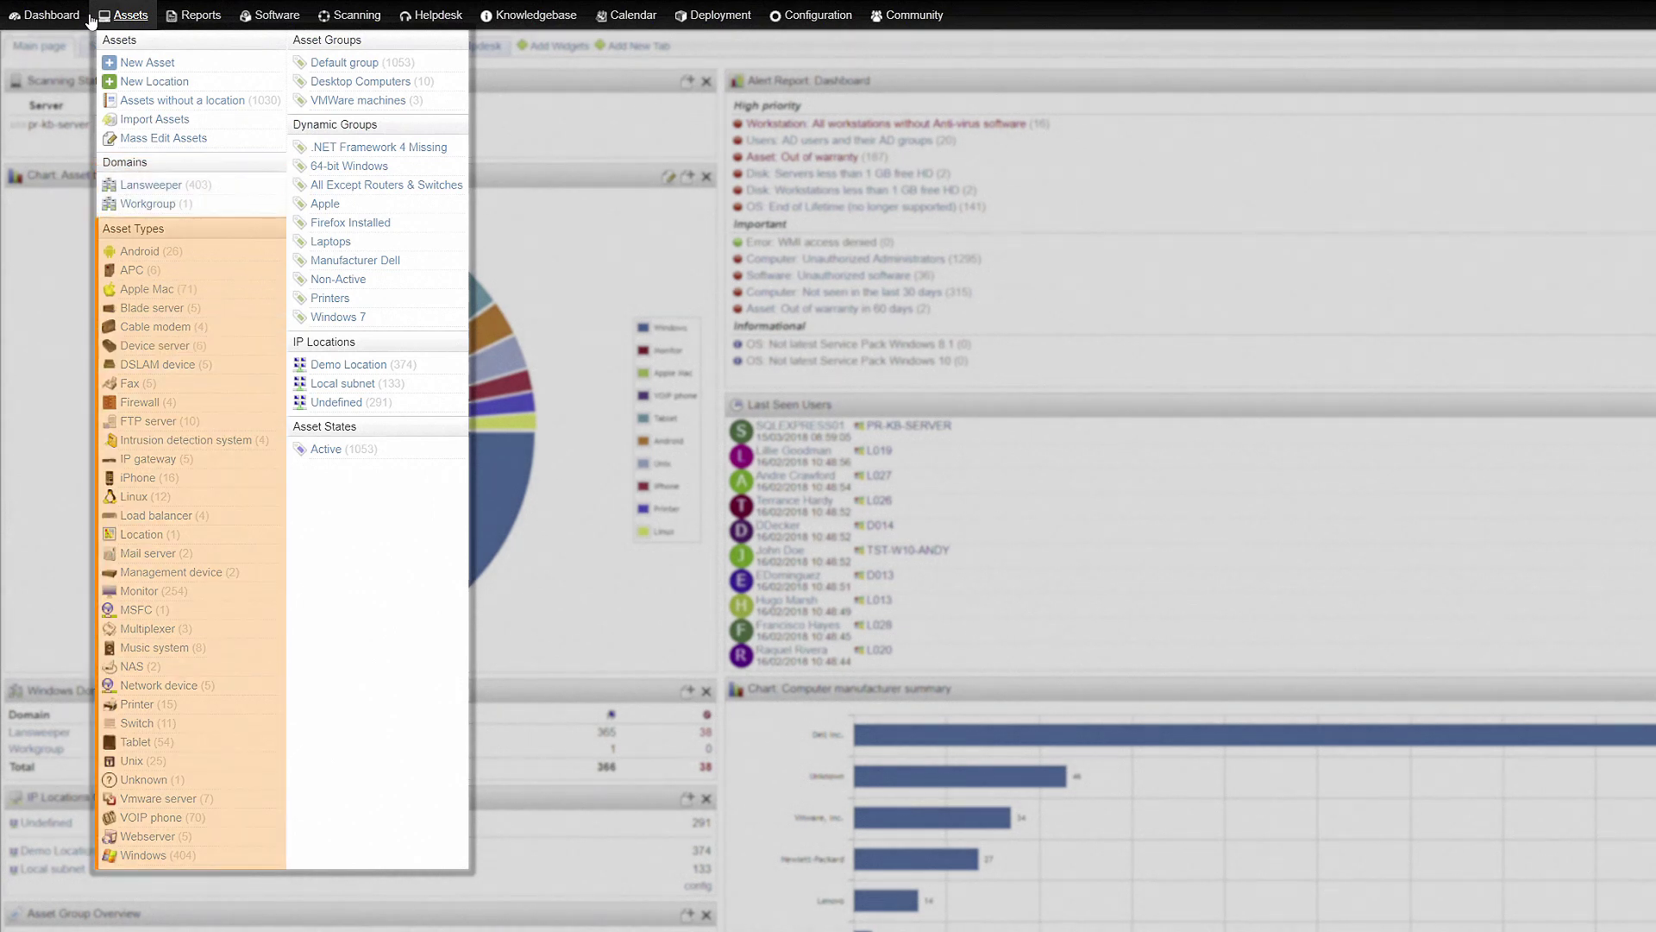
Step: List all 15 Printer assets, then return to the asset categories
left_click(133, 709)
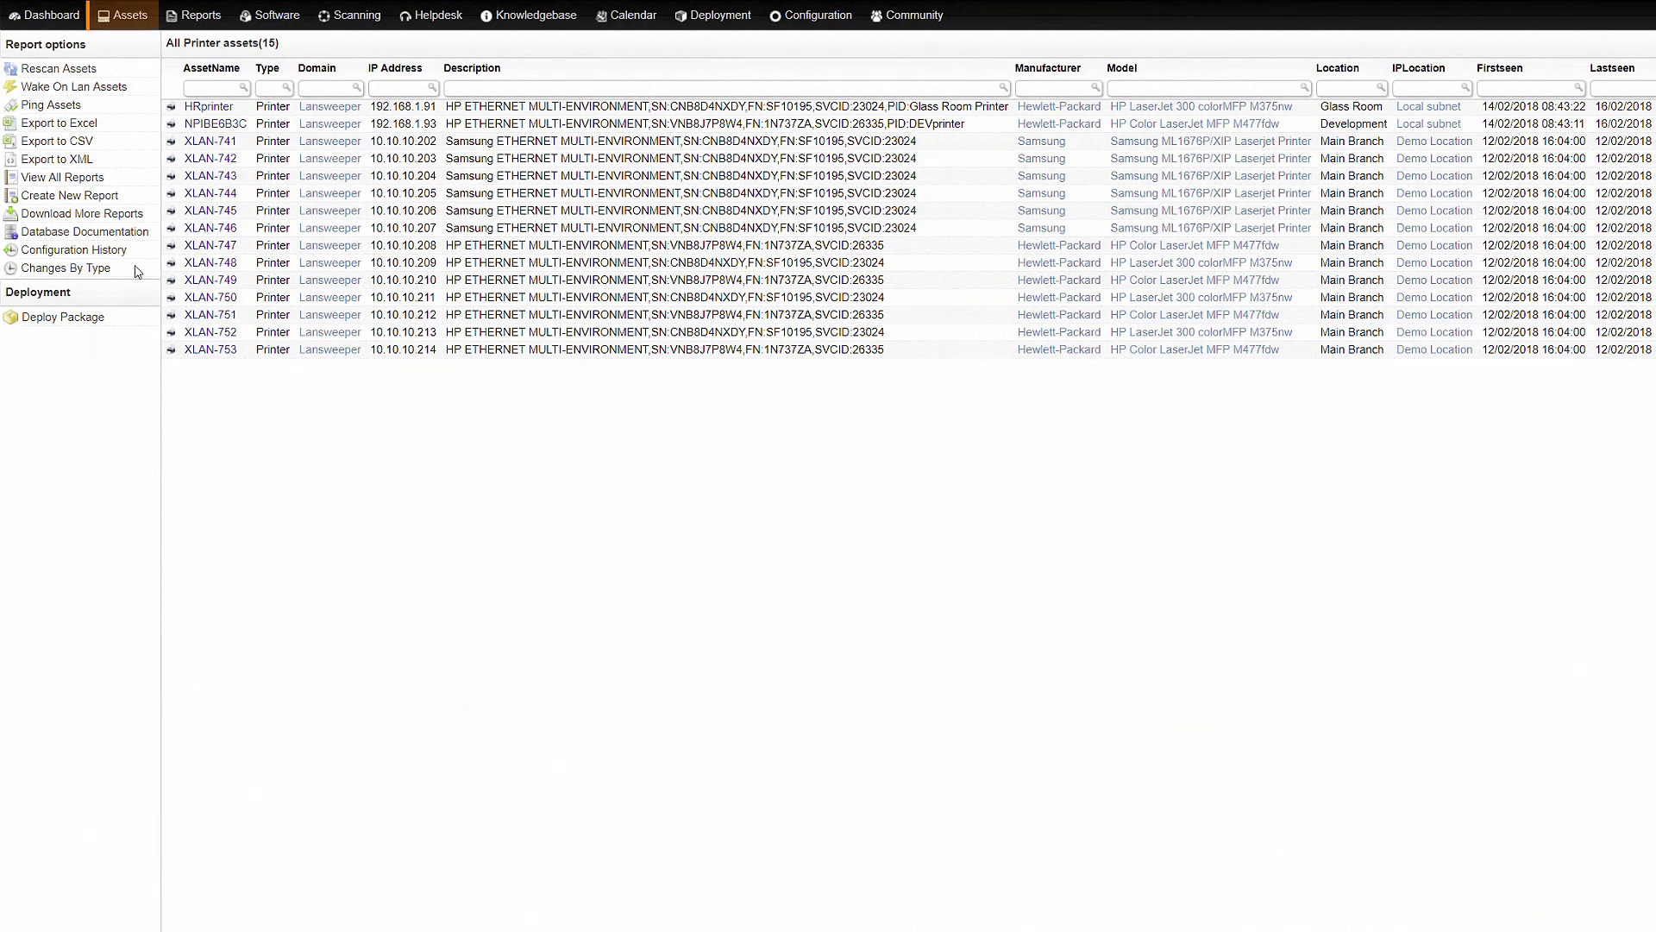
left_click(125, 19)
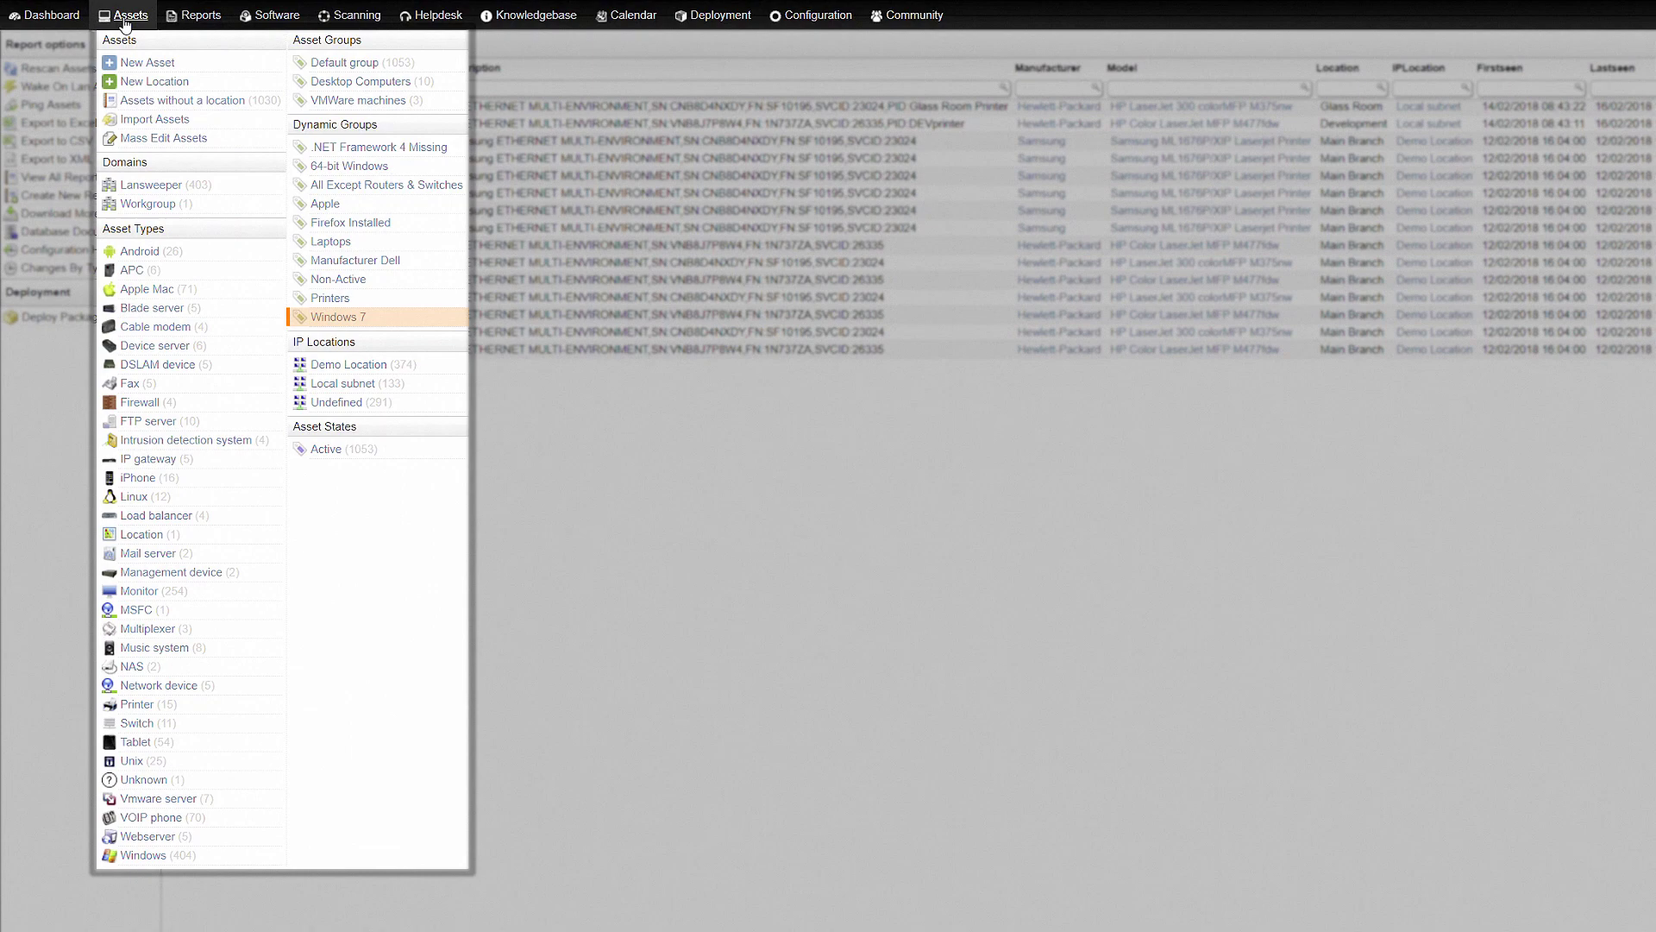
Step: View the Windows 7 assets, then filter the new Apple group by Asset Type Equal To Apple Mac
left_click(331, 318)
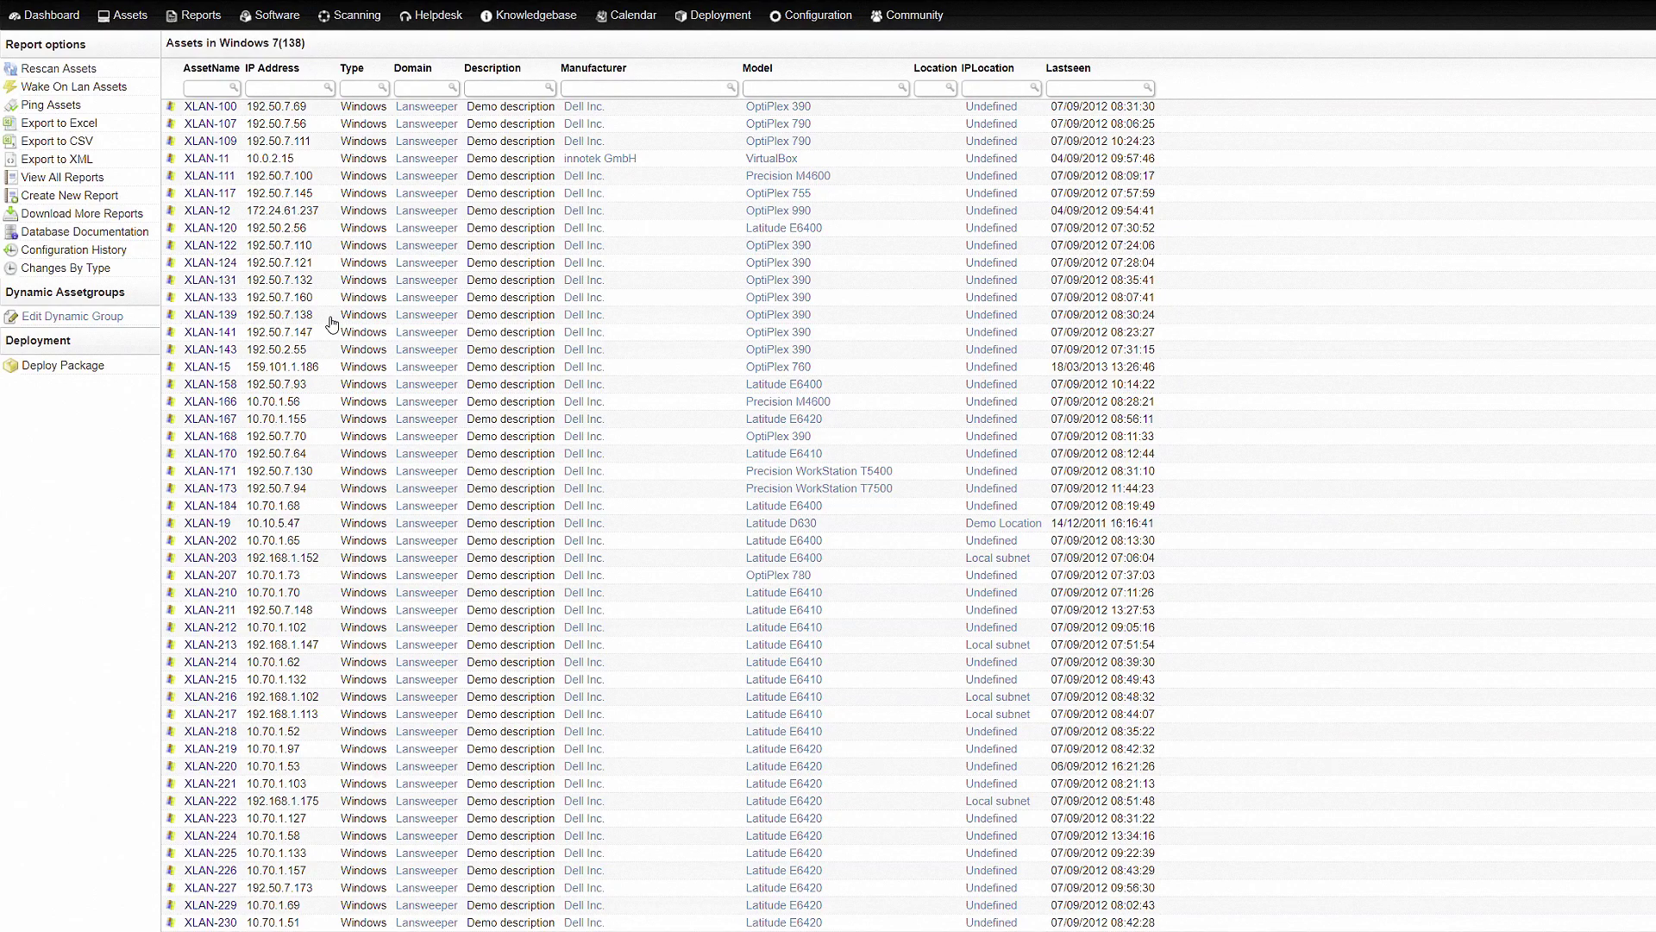
type("pple")
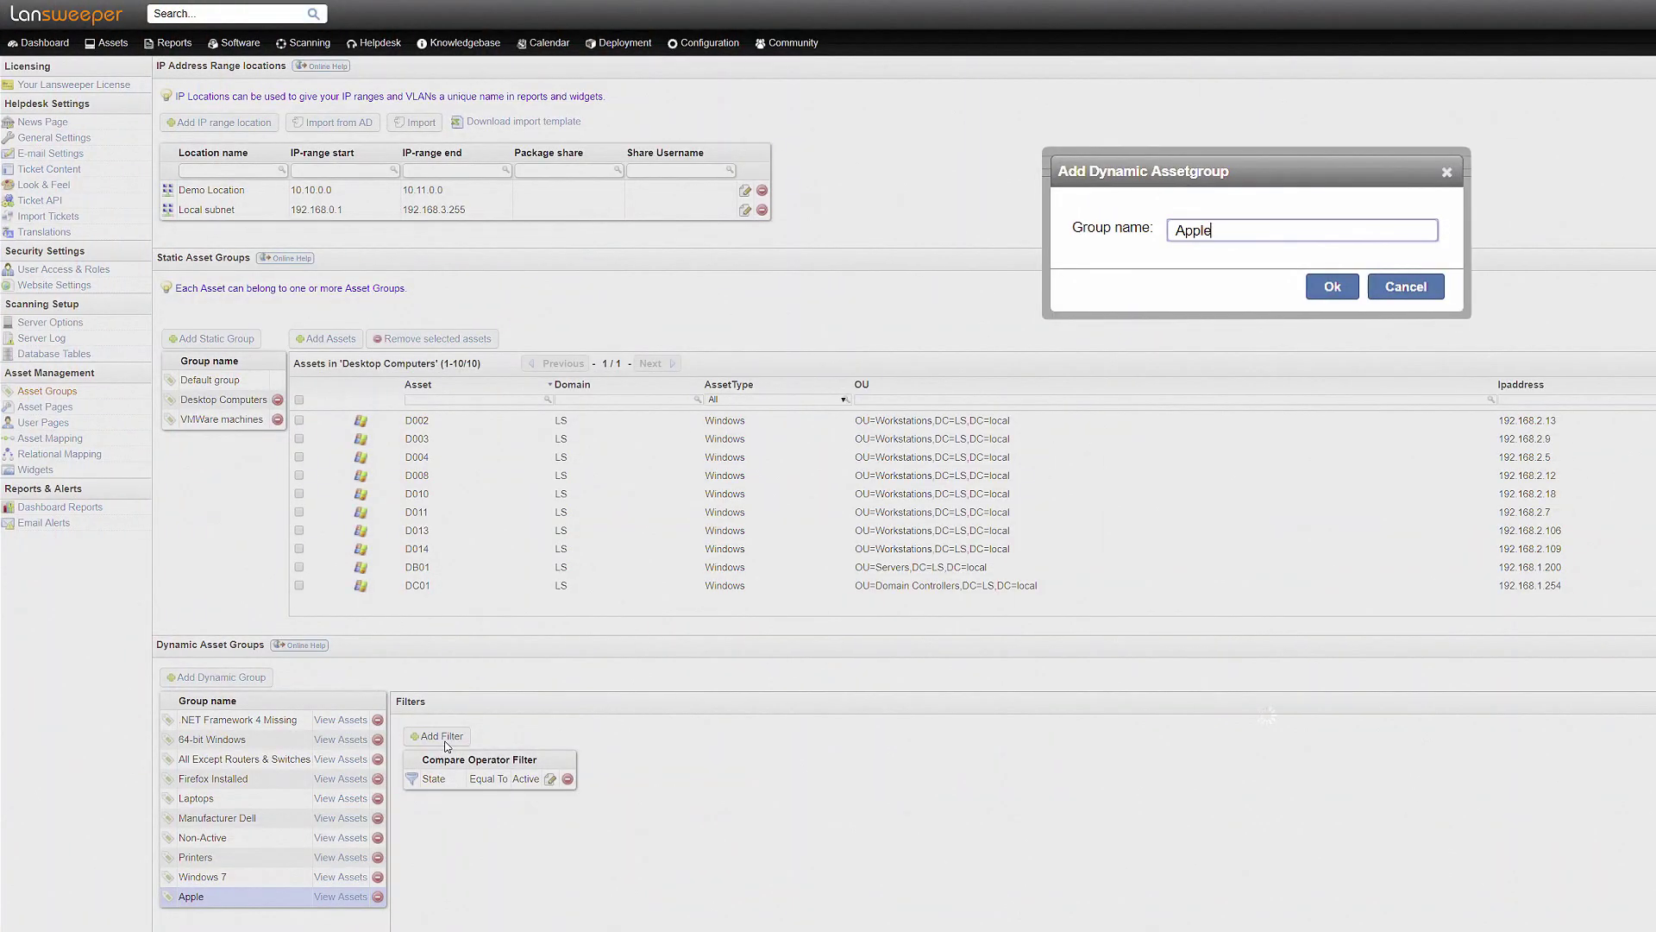
left_click(445, 738)
left_click(1174, 448)
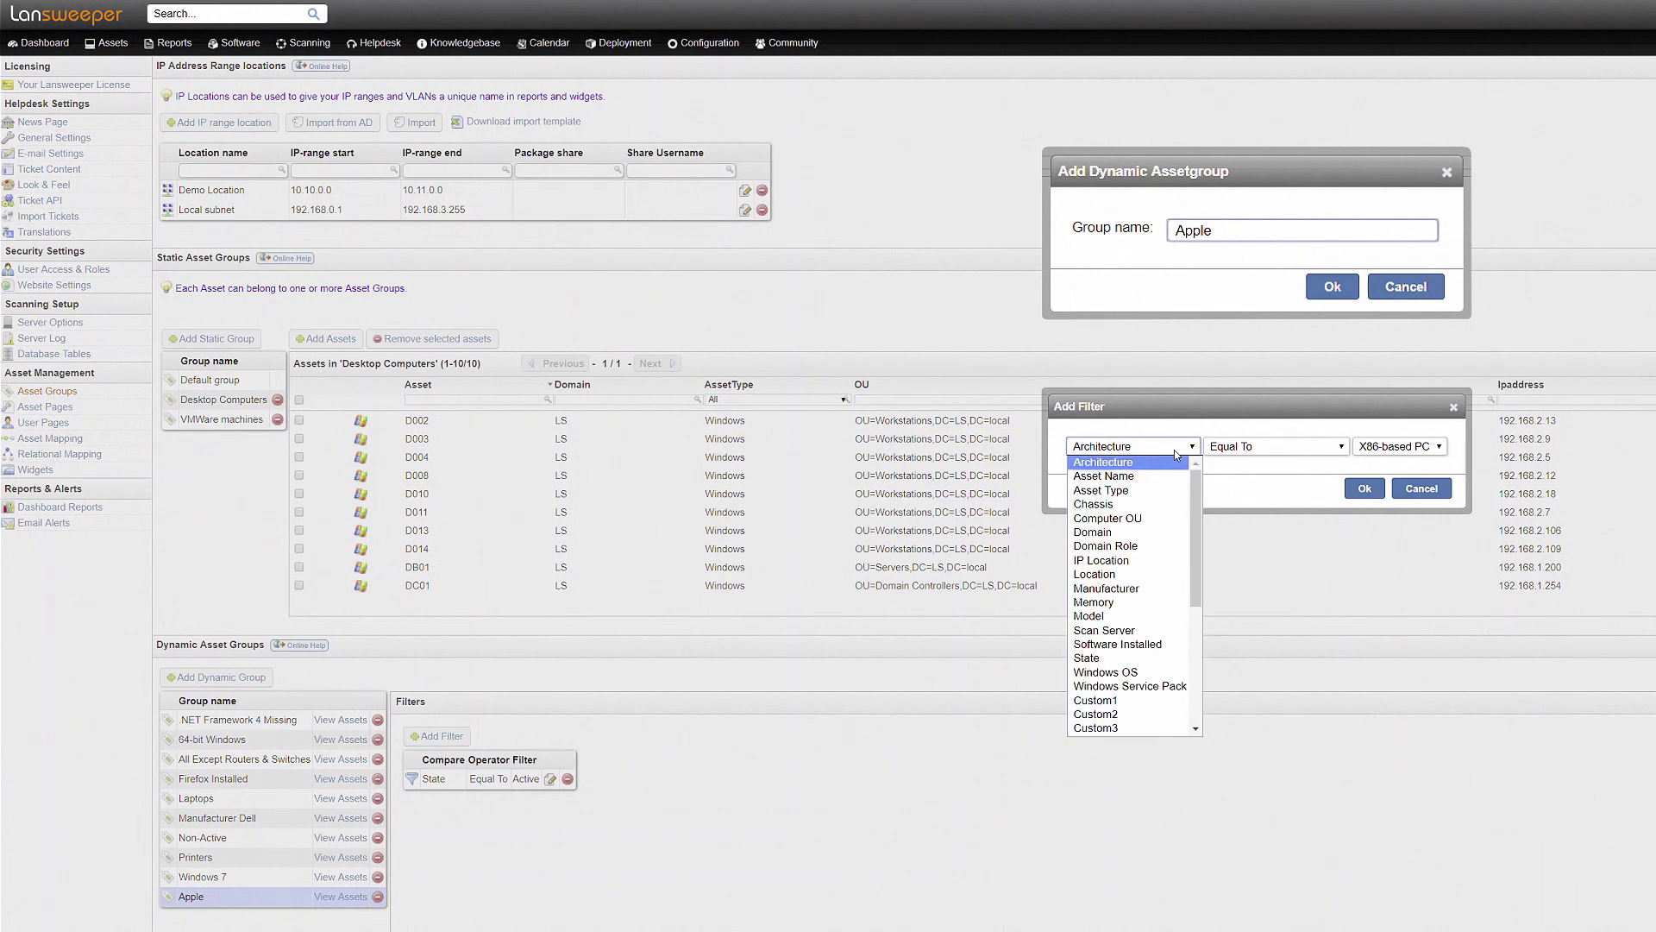
left_click(1151, 490)
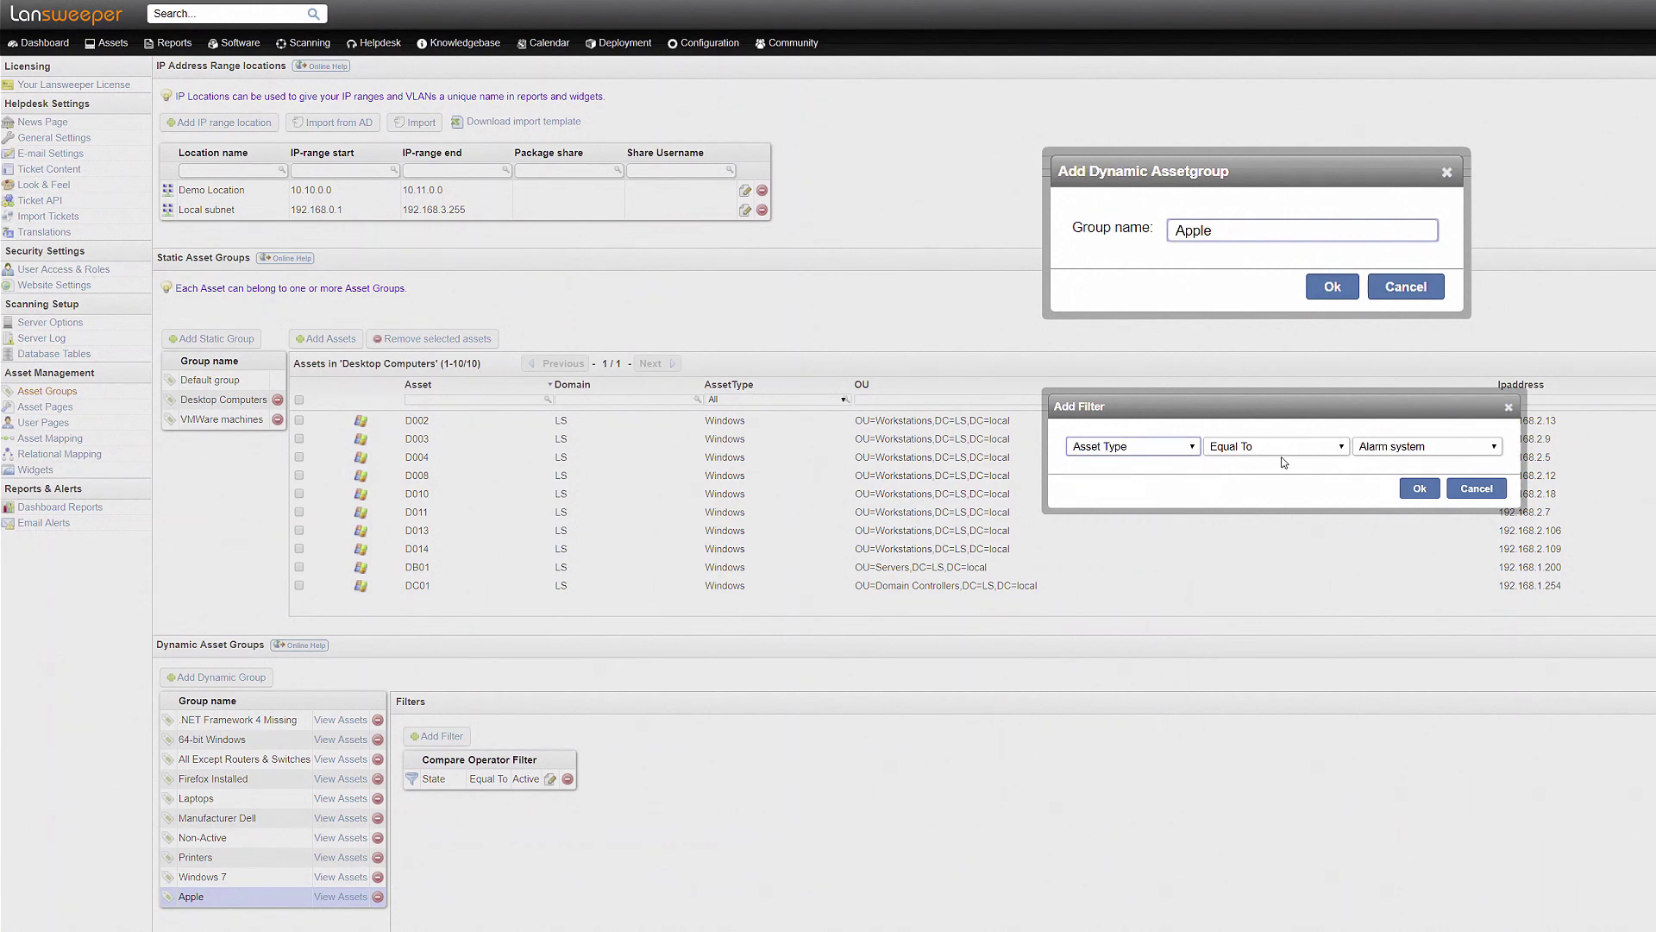
left_click(1398, 450)
left_click(1387, 503)
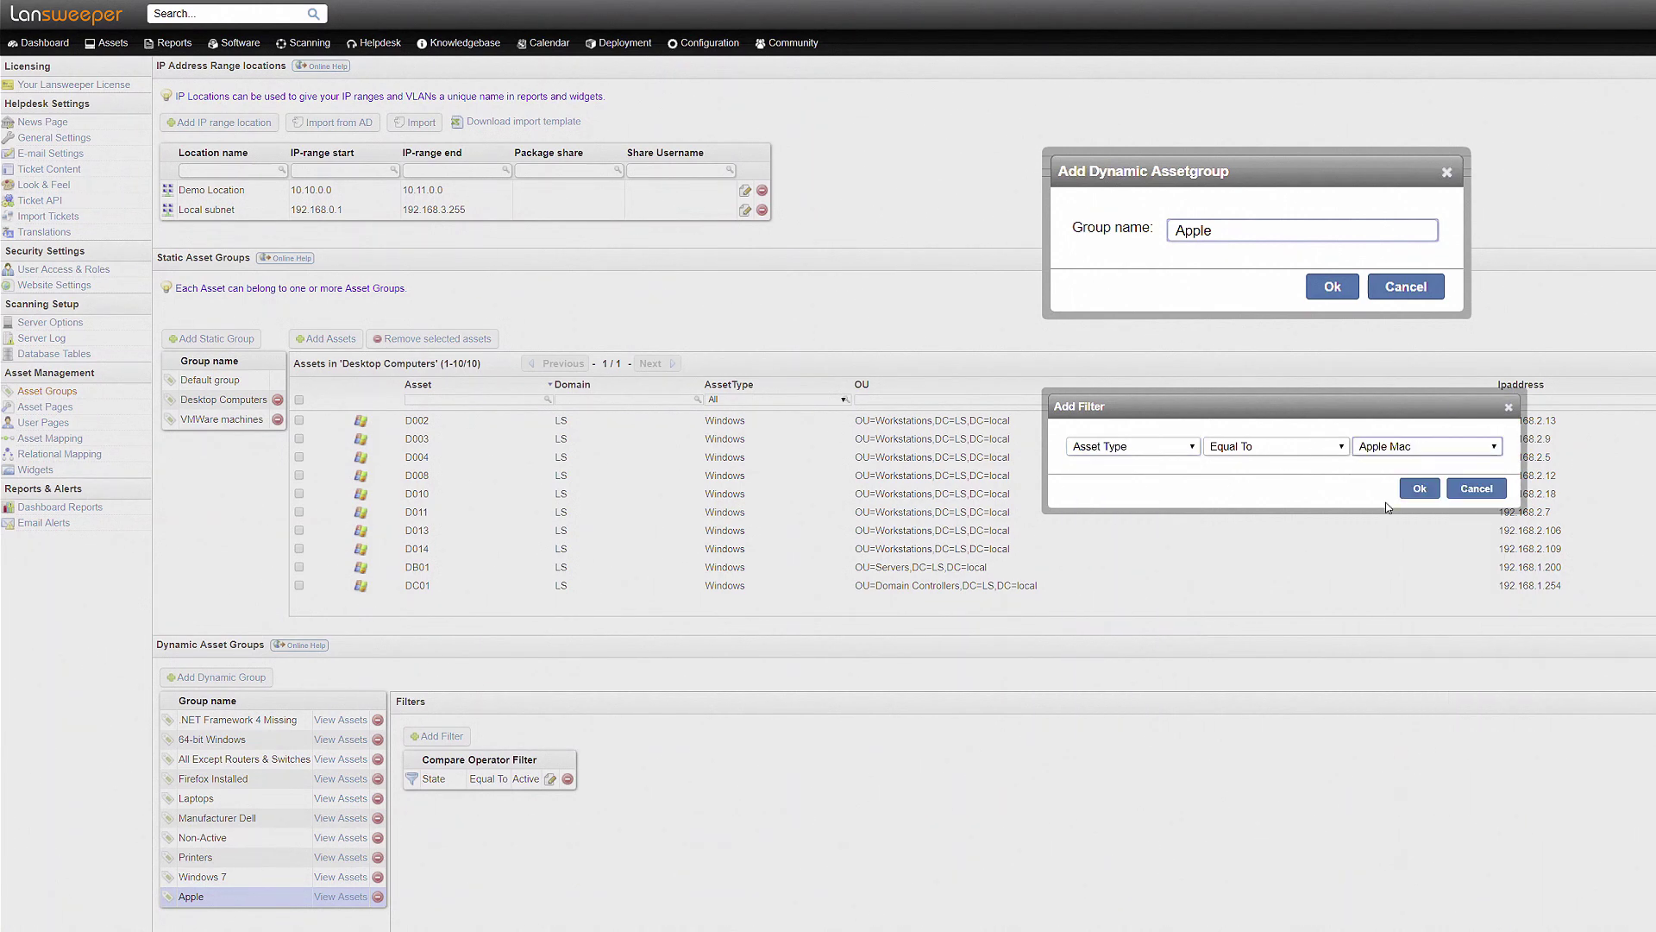
left_click(1420, 489)
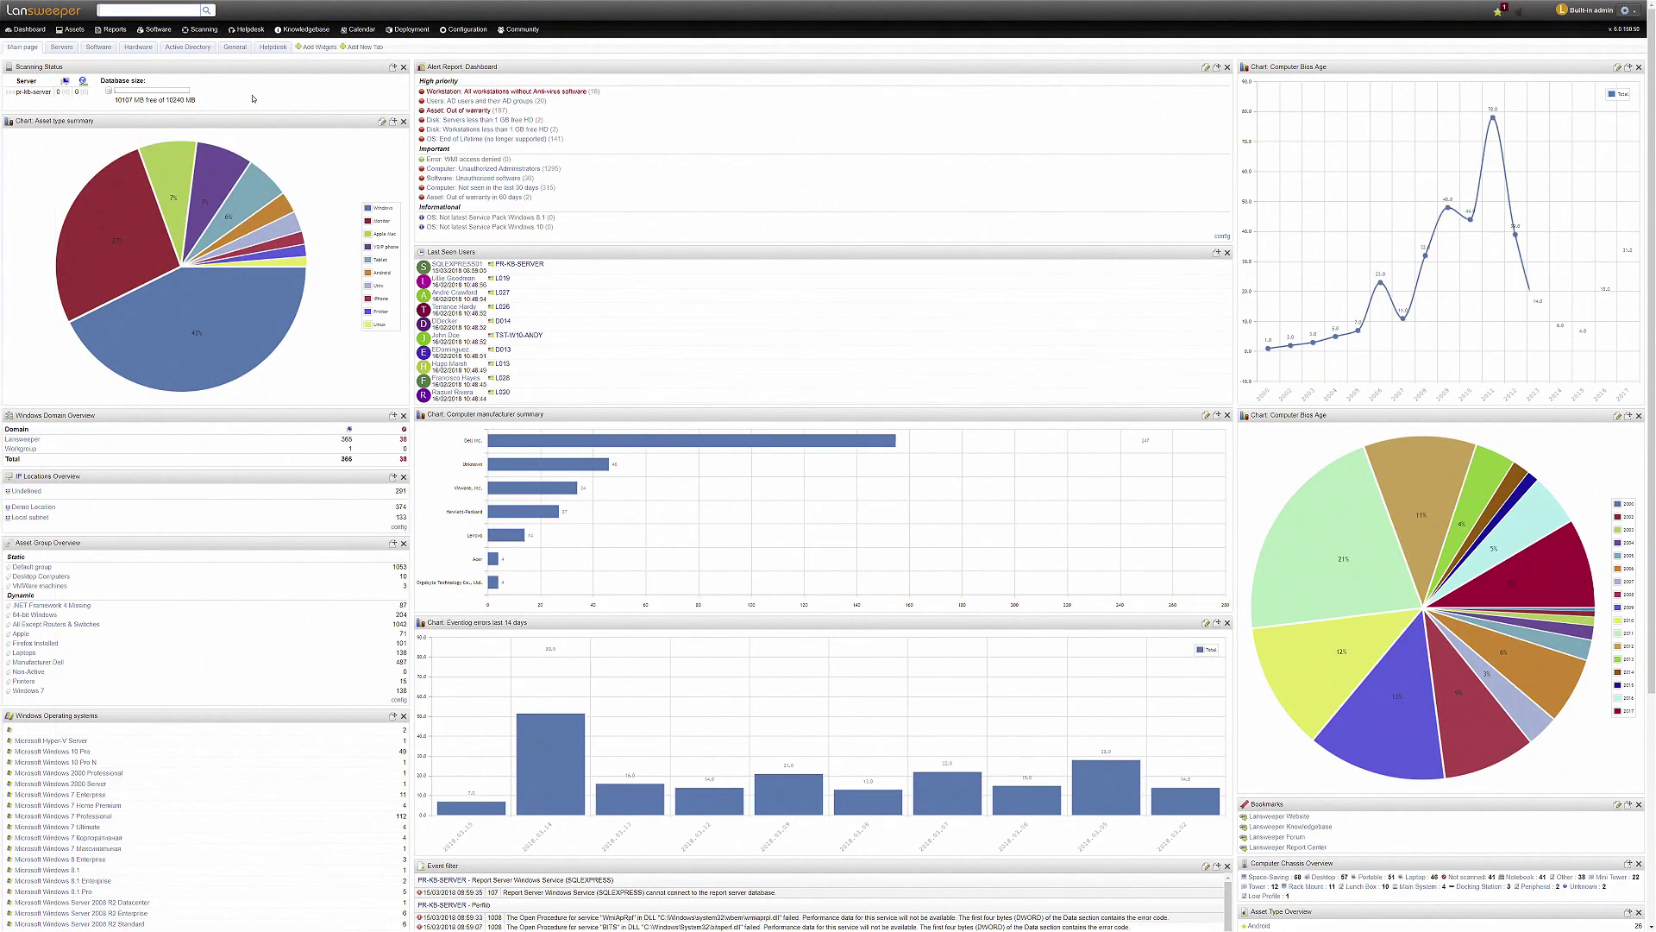
Step: From the Reports list, view the Asset: Out of warranty report of 187 assets
left_click(112, 29)
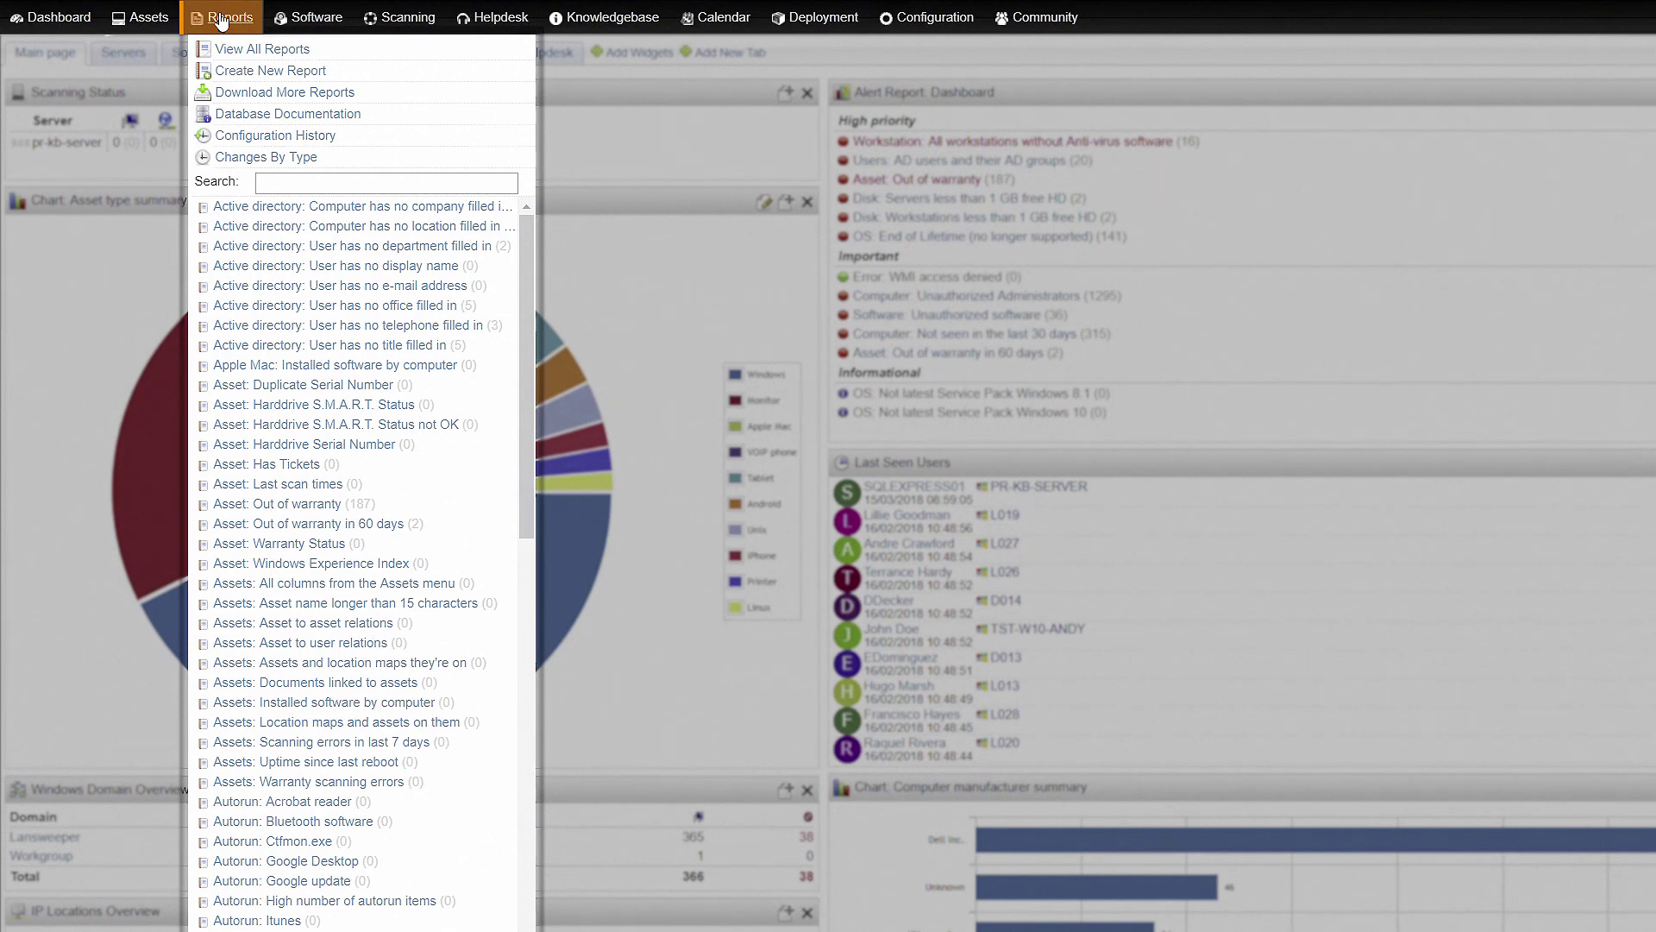
left_click(221, 22)
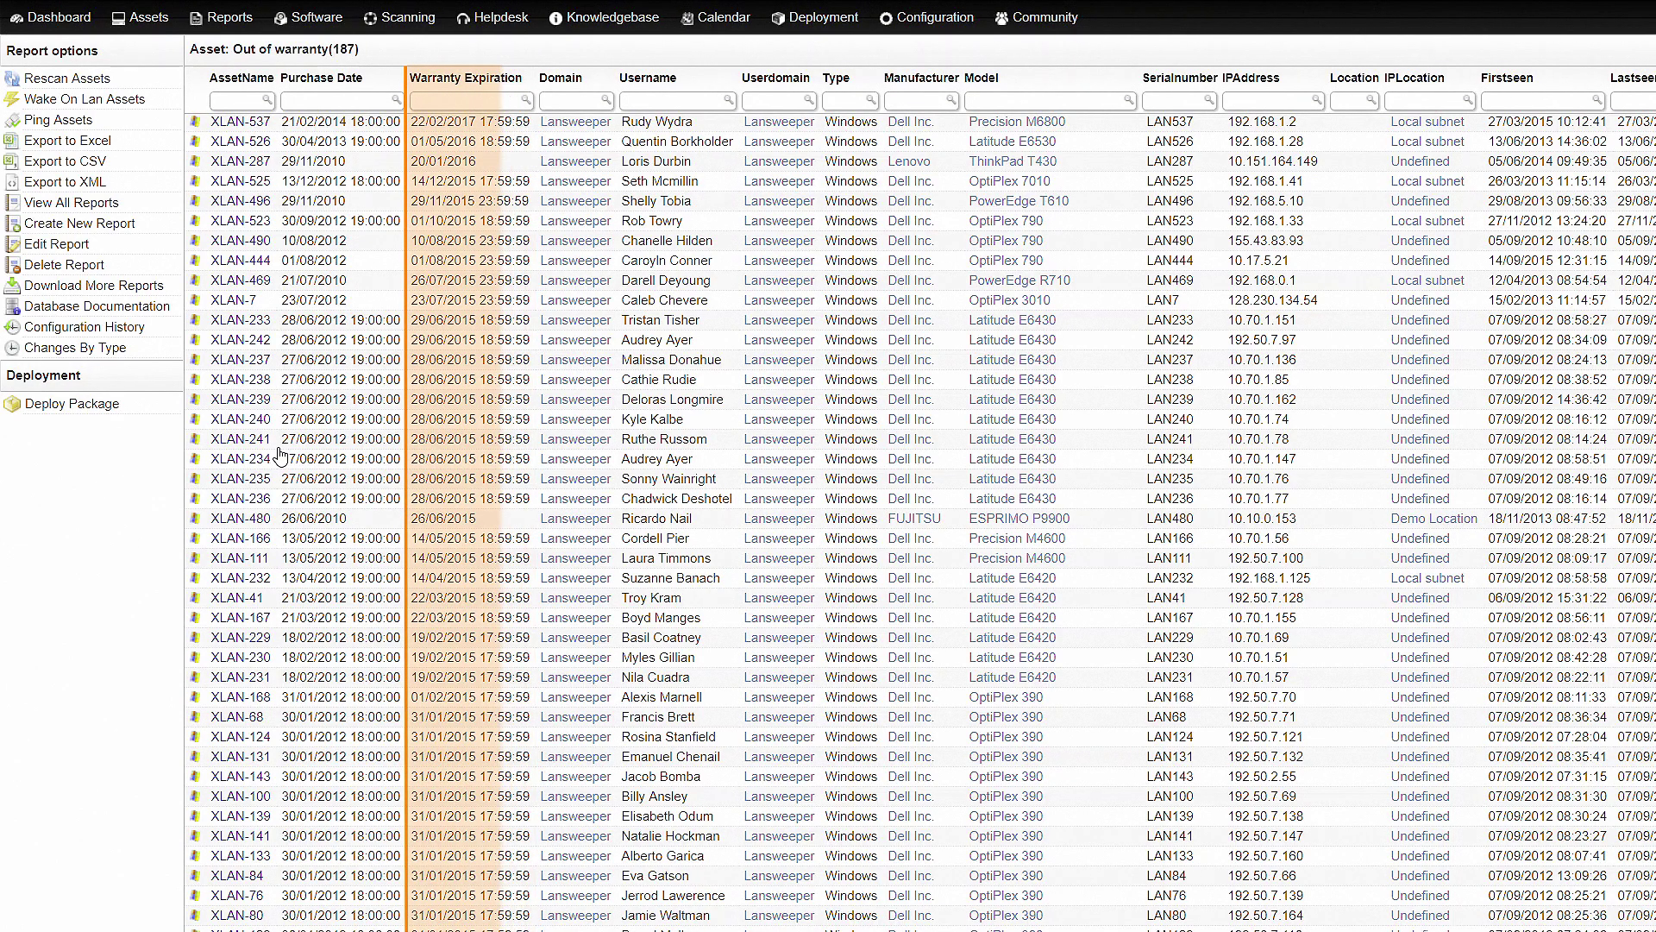
Step: From View All Reports, find and view the Computer: Unauthorized Administrators report
left_click(237, 87)
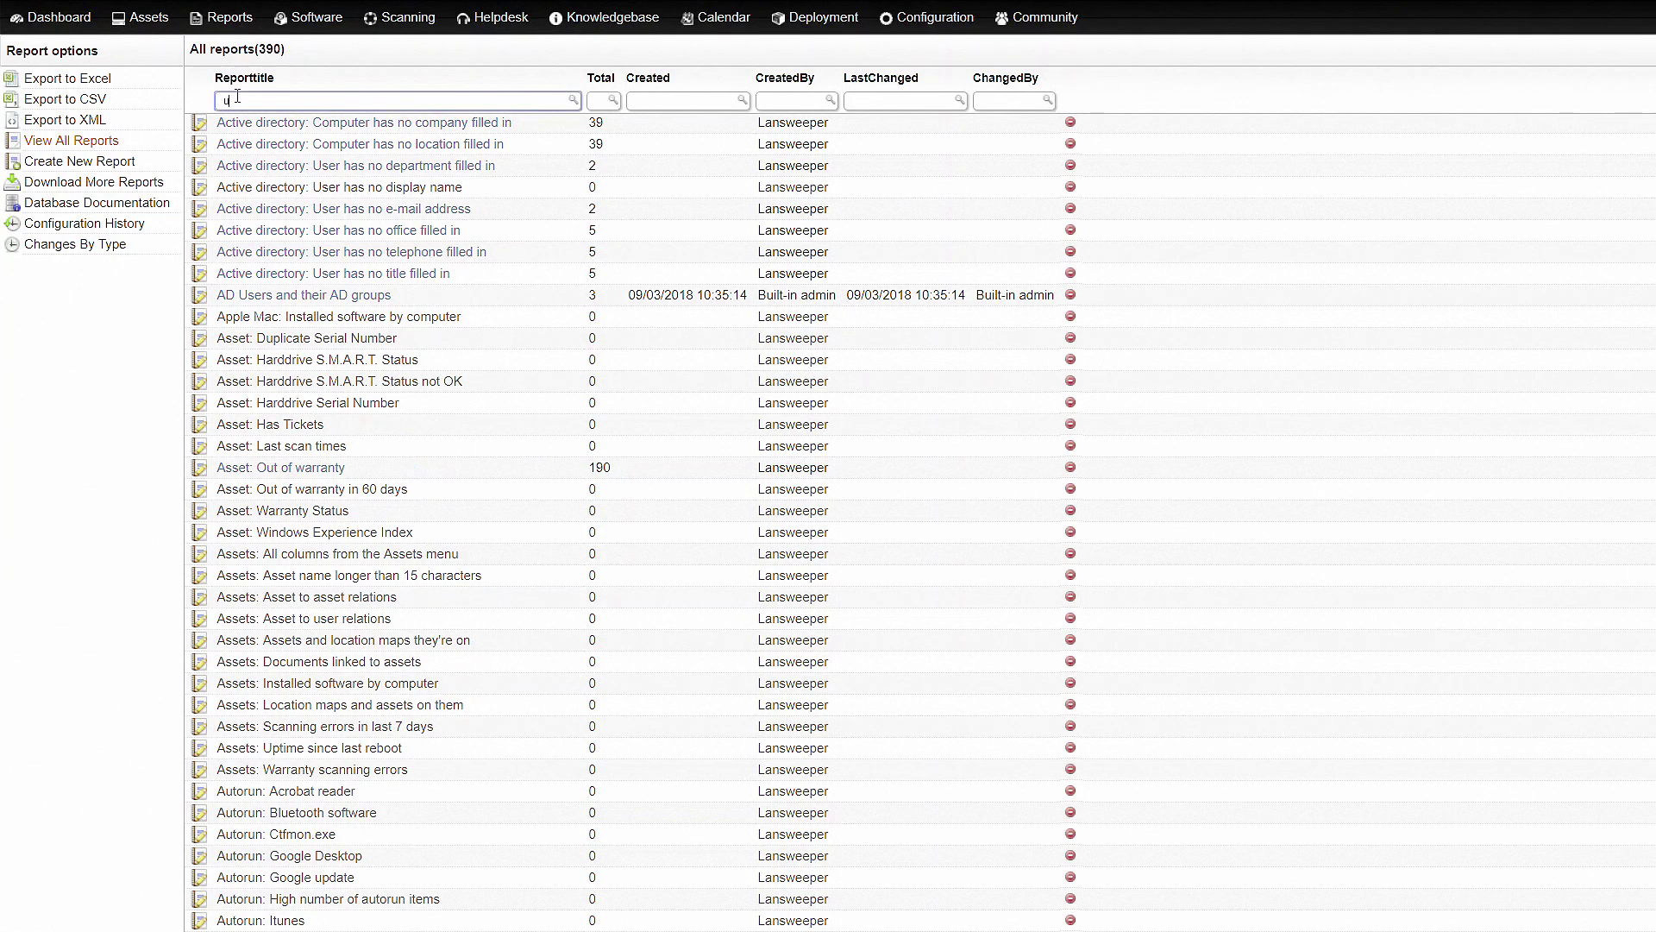
type("unauth")
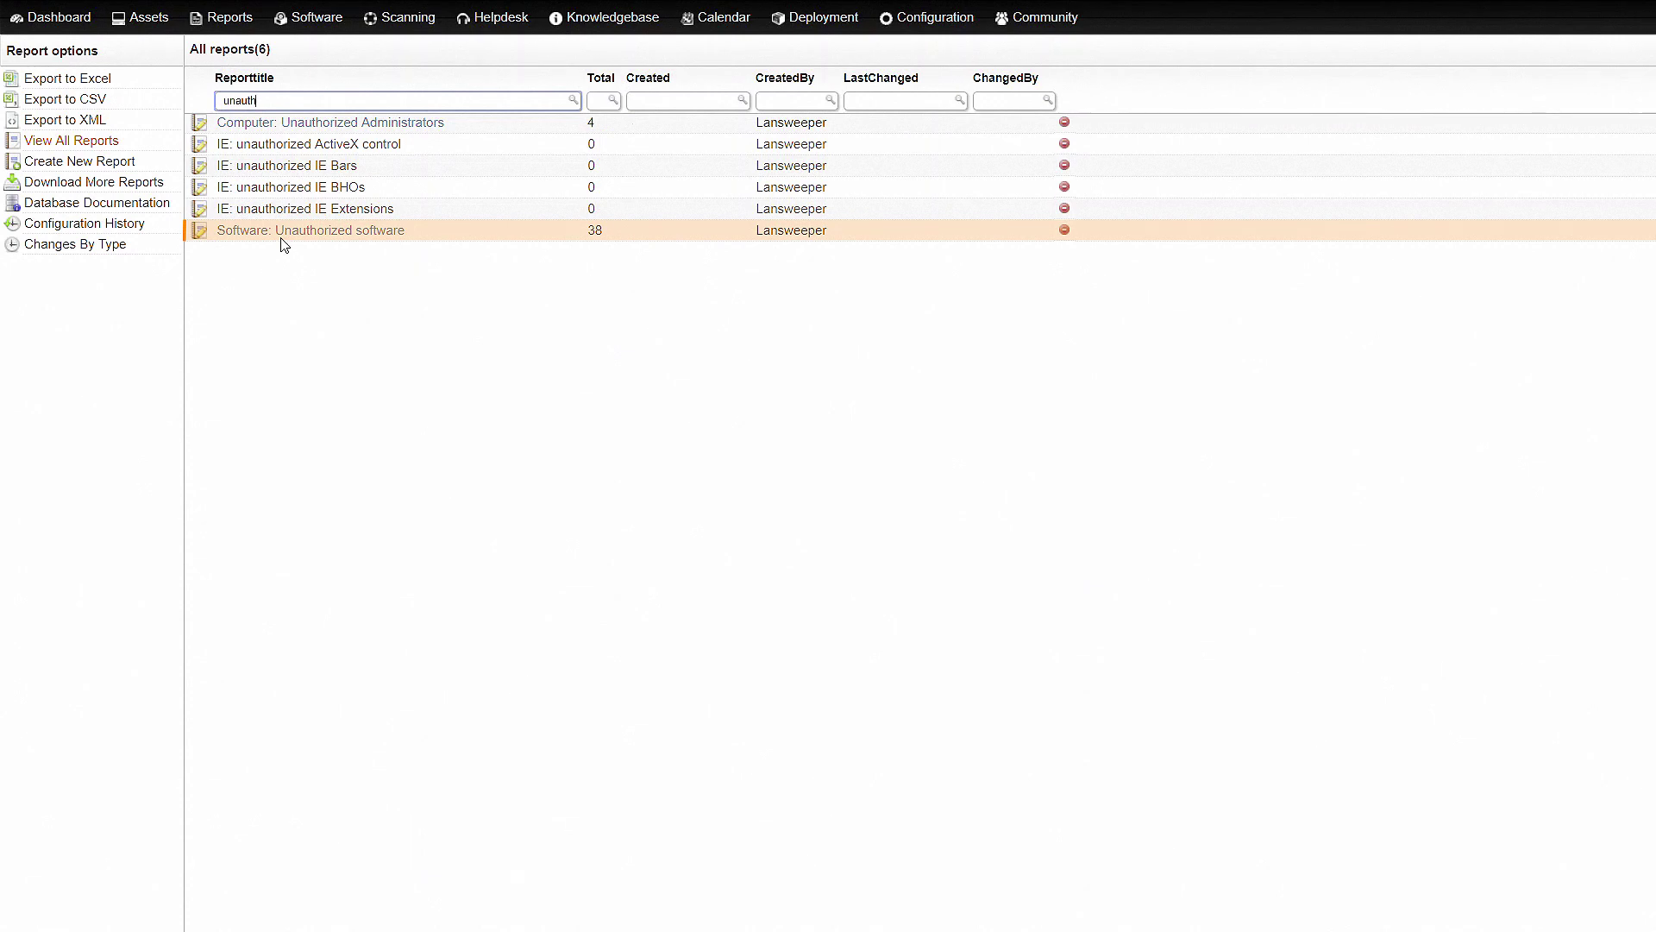
key("Up")
key("Up")
key("Up")
key("Up")
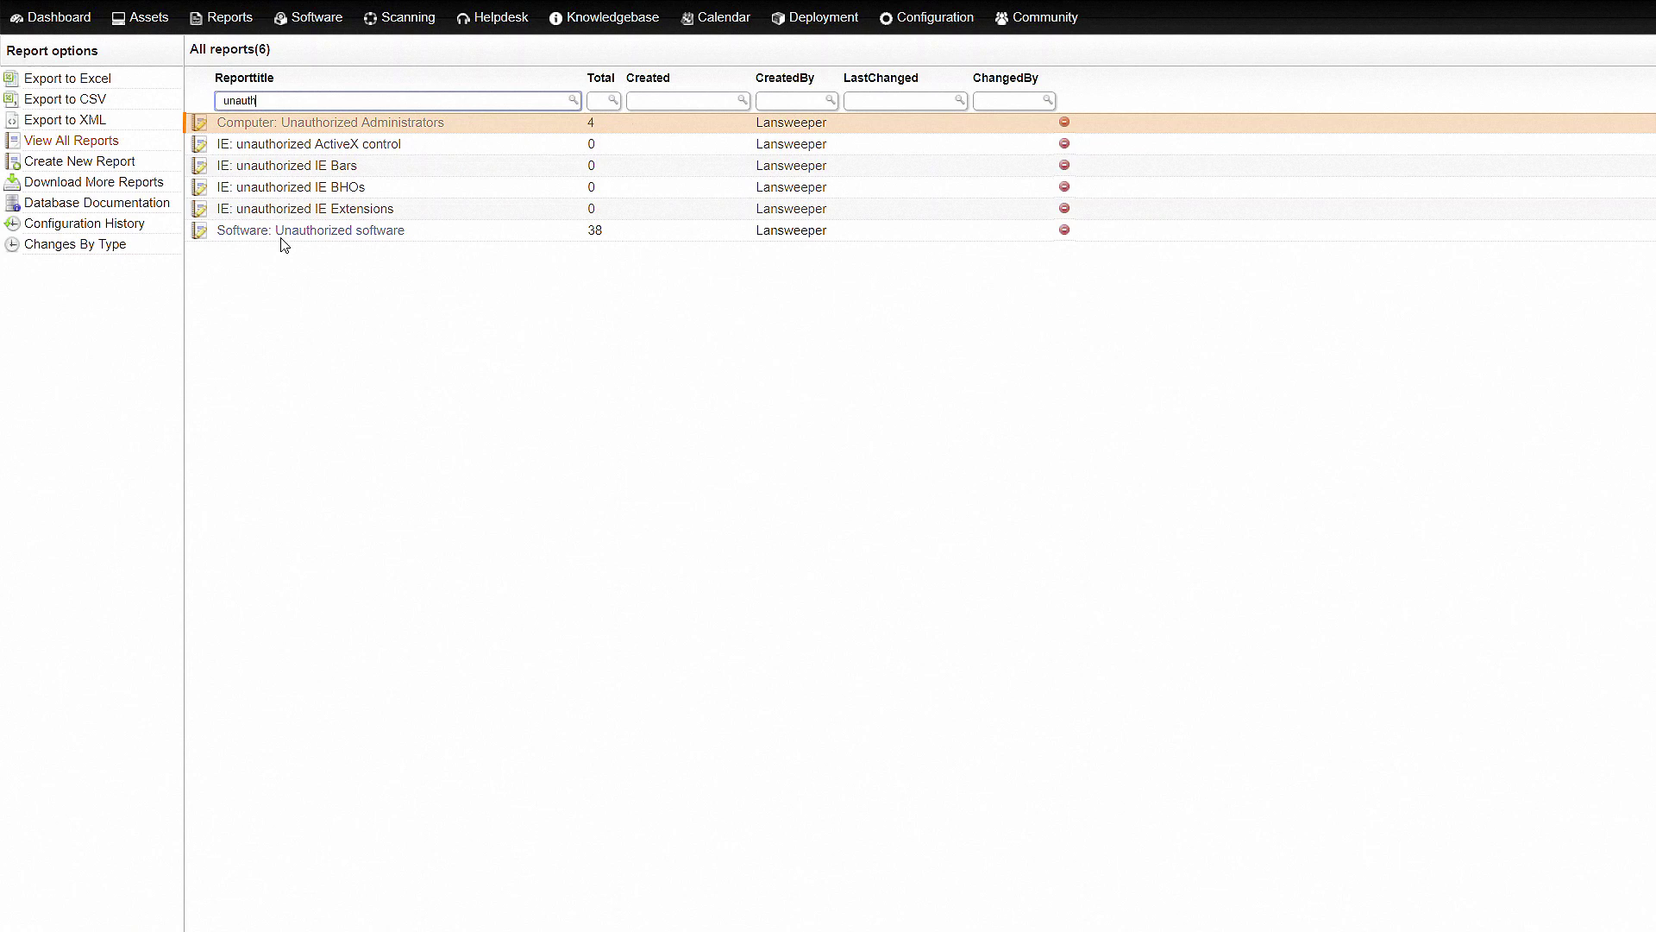
left_click(276, 125)
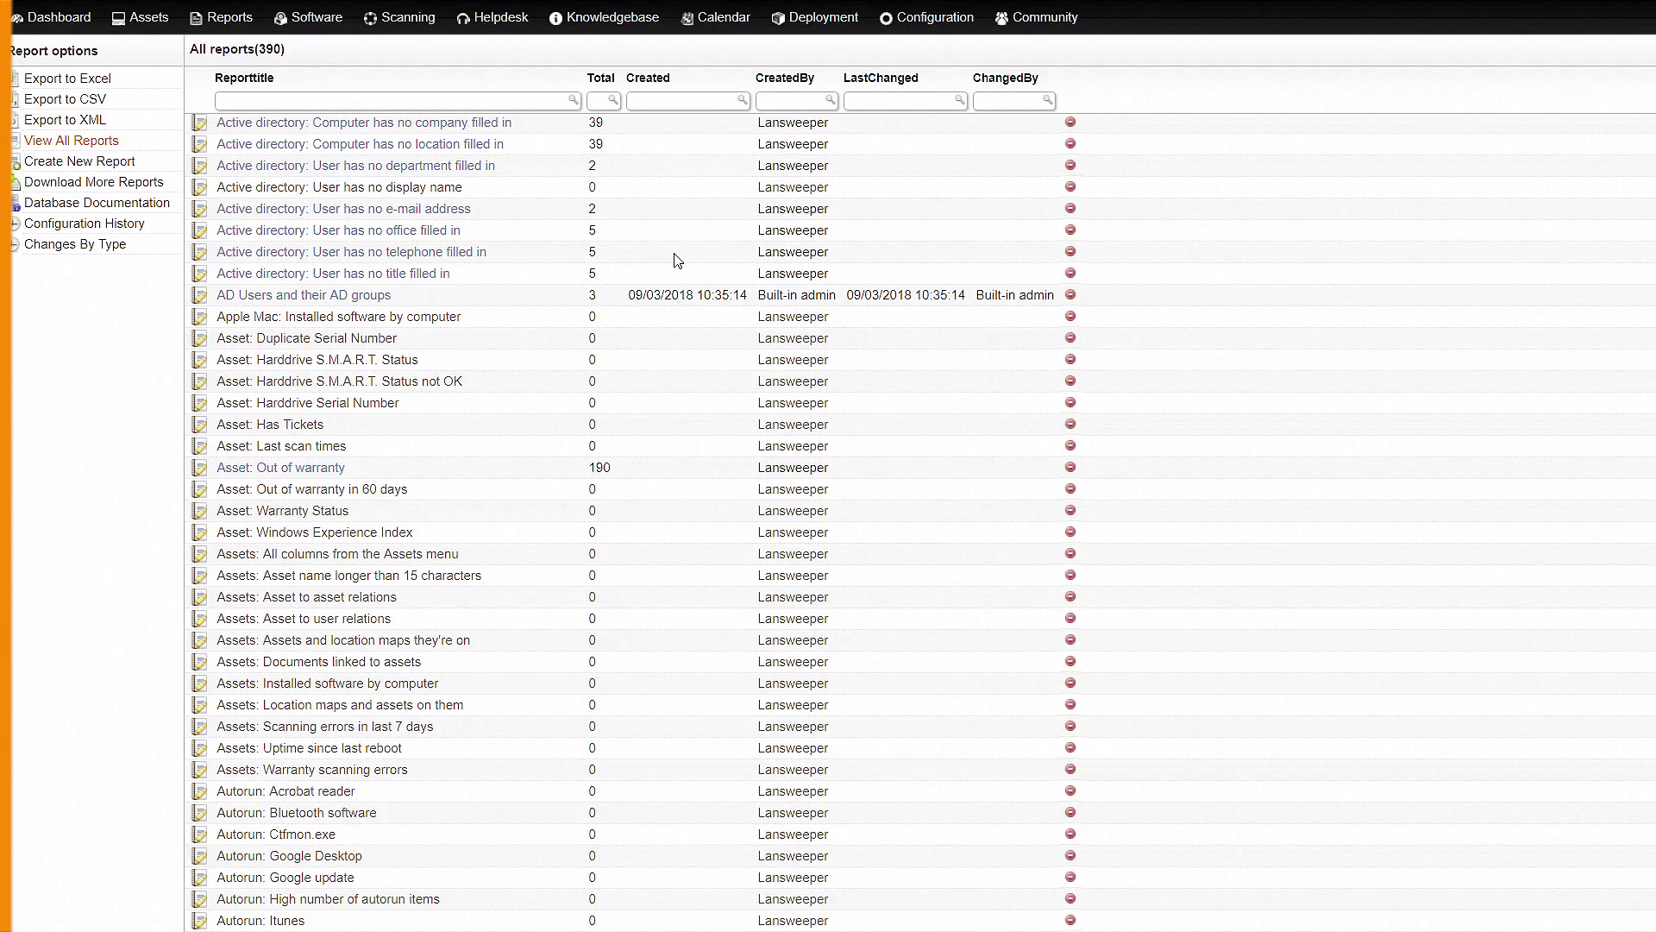
scroll(672, 260, "down", 5)
scroll(673, 259, "down", 5)
scroll(673, 211, "down", 5)
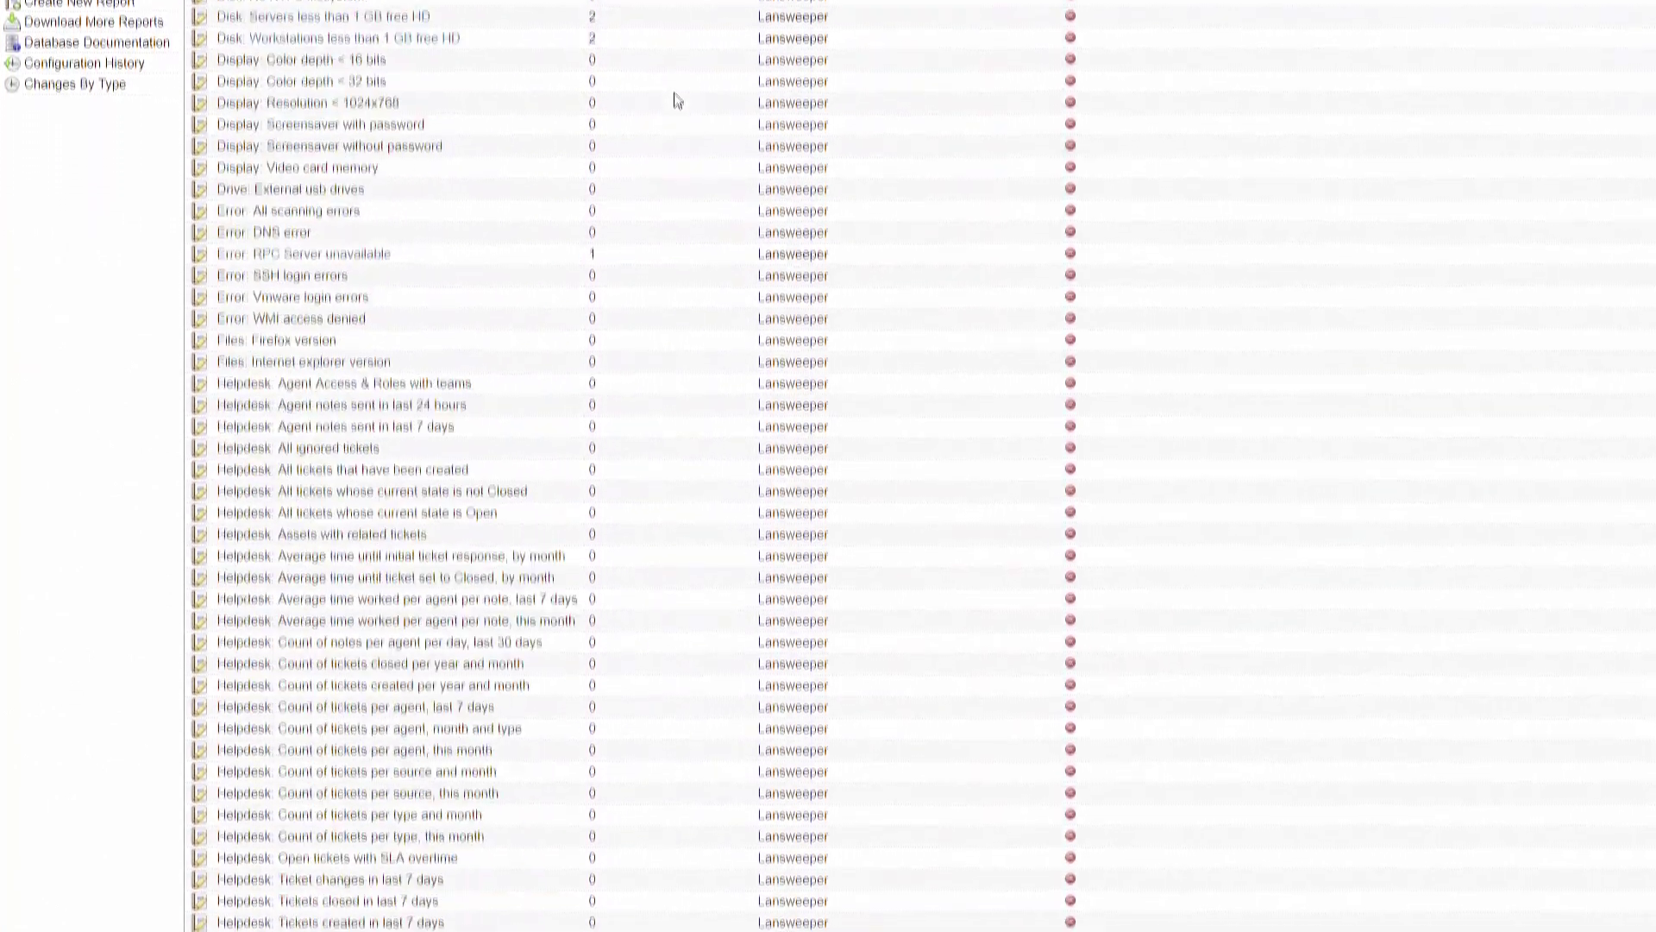
scroll(673, 99, "down", 5)
scroll(828, 467, "down", 5)
scroll(828, 467, "down", 5)
scroll(828, 466, "down", 5)
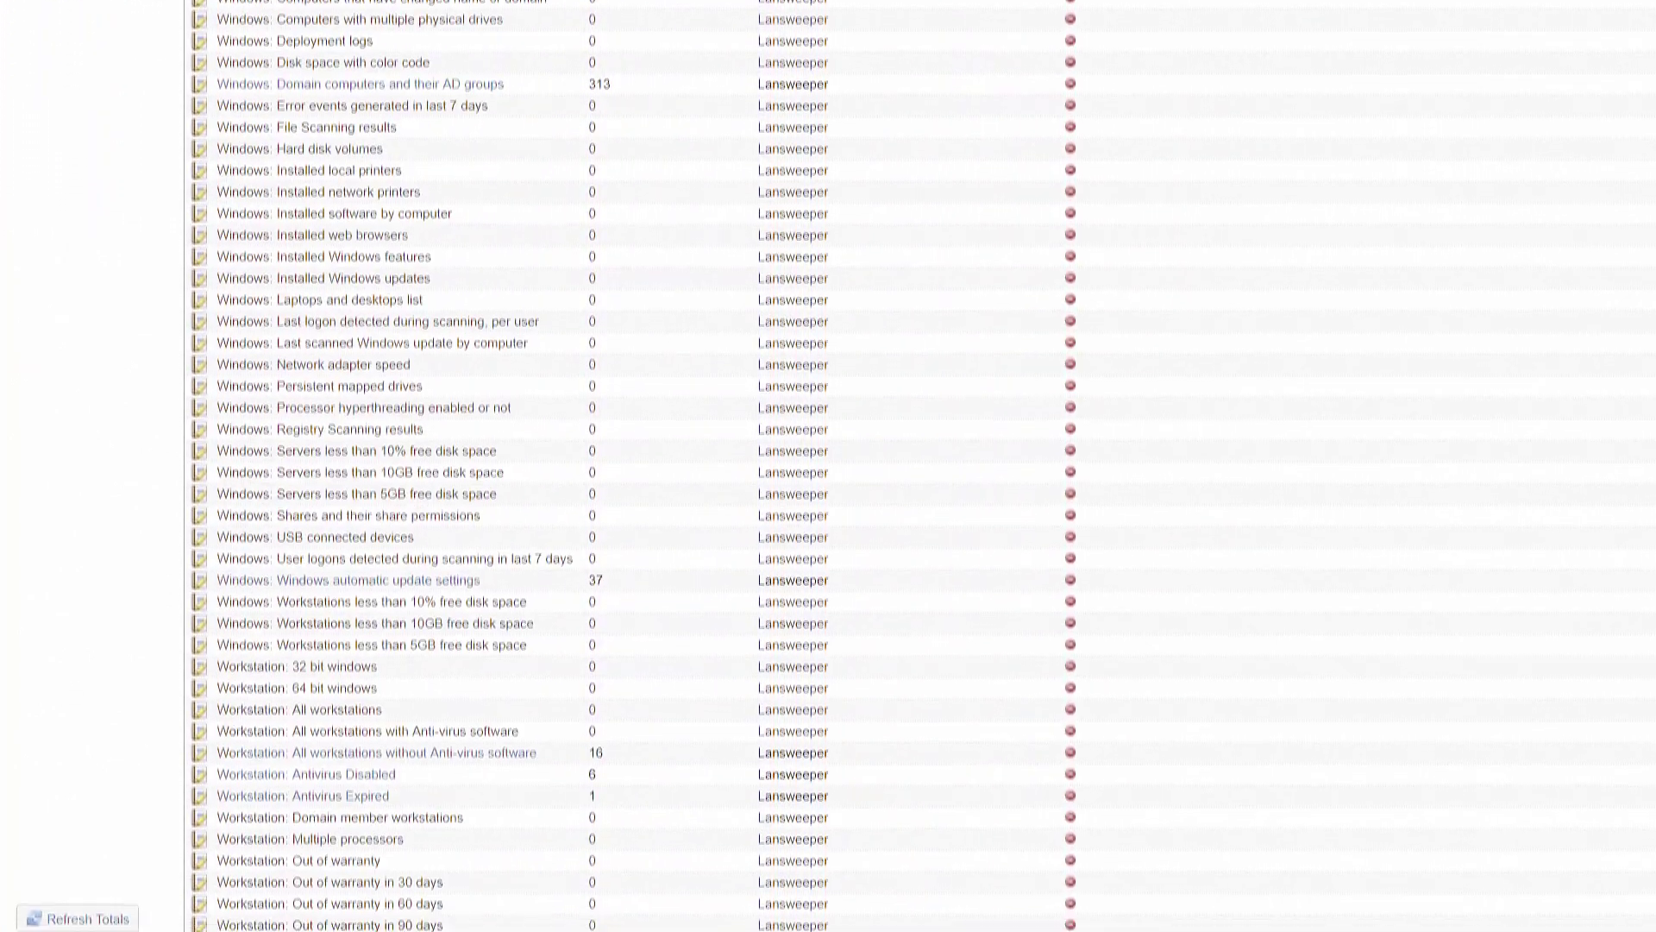
scroll(829, 465, "down", 2)
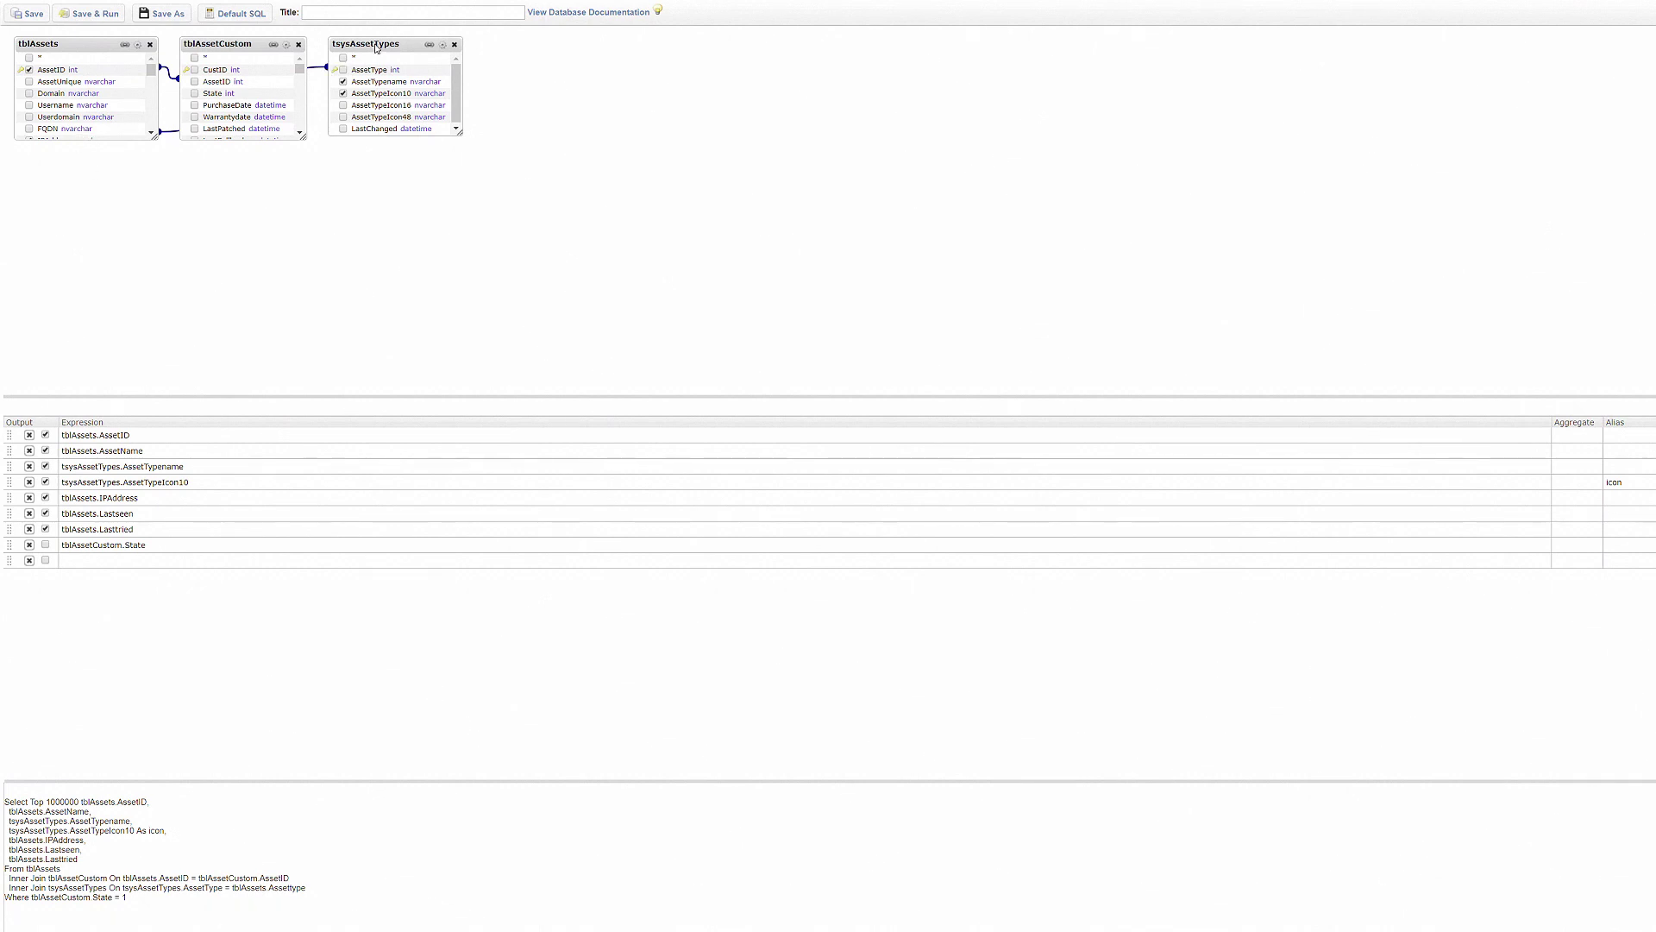
Step: Space apart tsysAssetTypes and tblAssetCustom, then view the htblcustomticketfilters table documentation
left_click_drag(375, 46, 501, 69)
left_click_drag(226, 44, 274, 56)
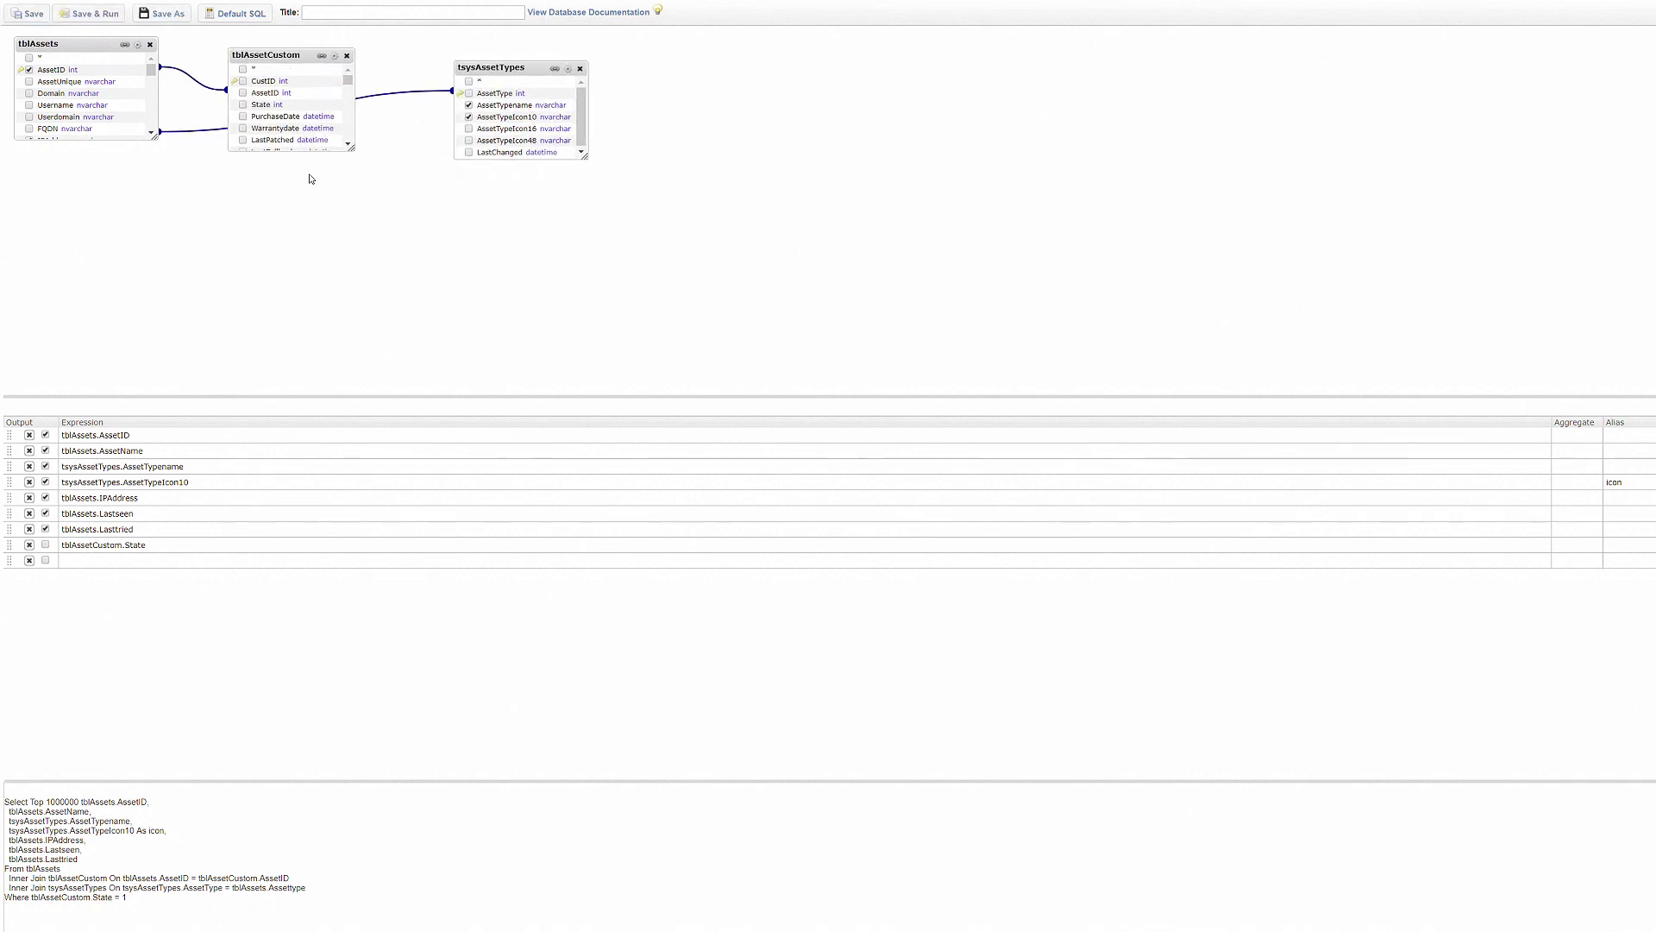
left_click(608, 13)
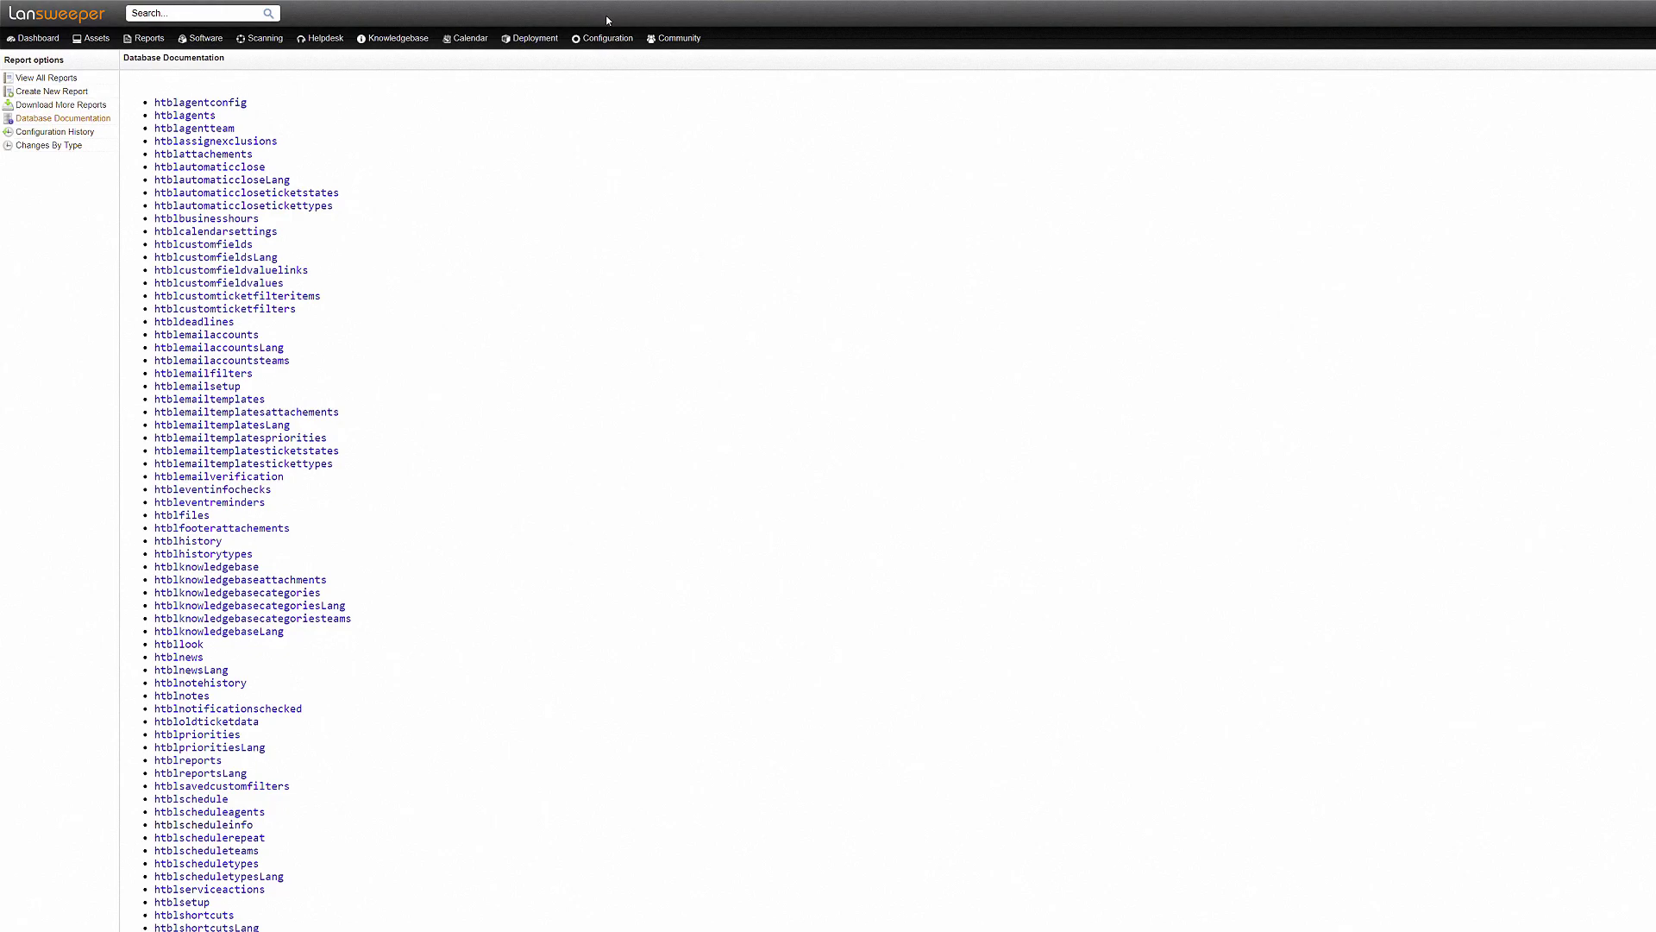
left_click(240, 309)
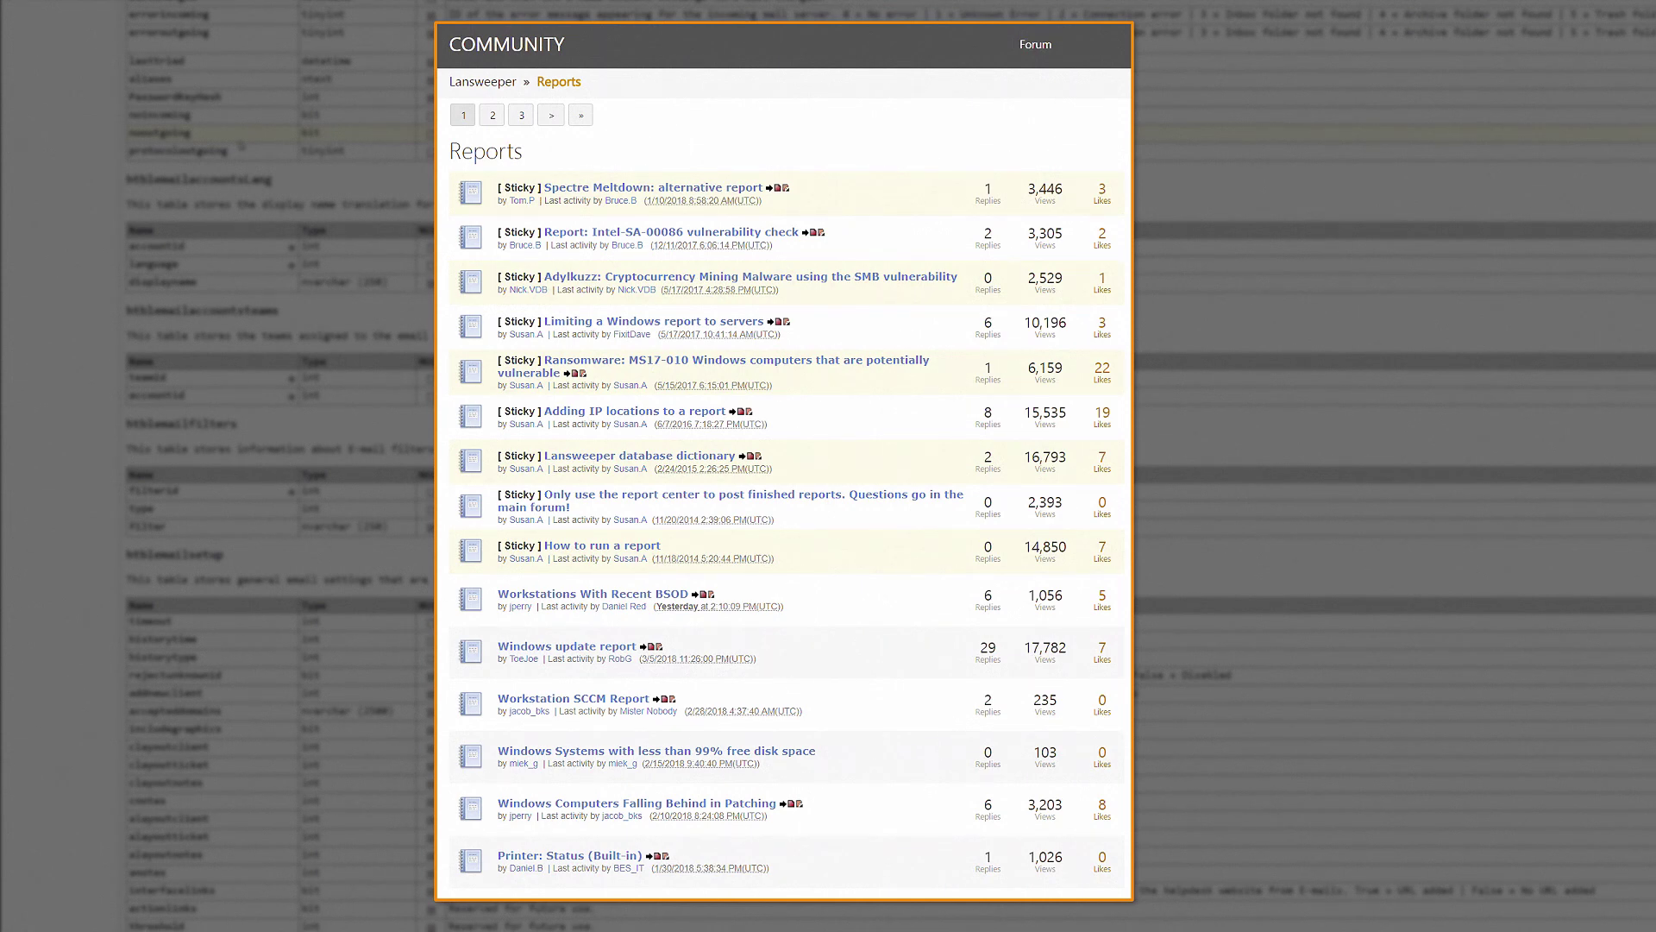
Step: View the community Report: Intel-SA-00086 vulnerability check thread with its SQL
left_click(629, 238)
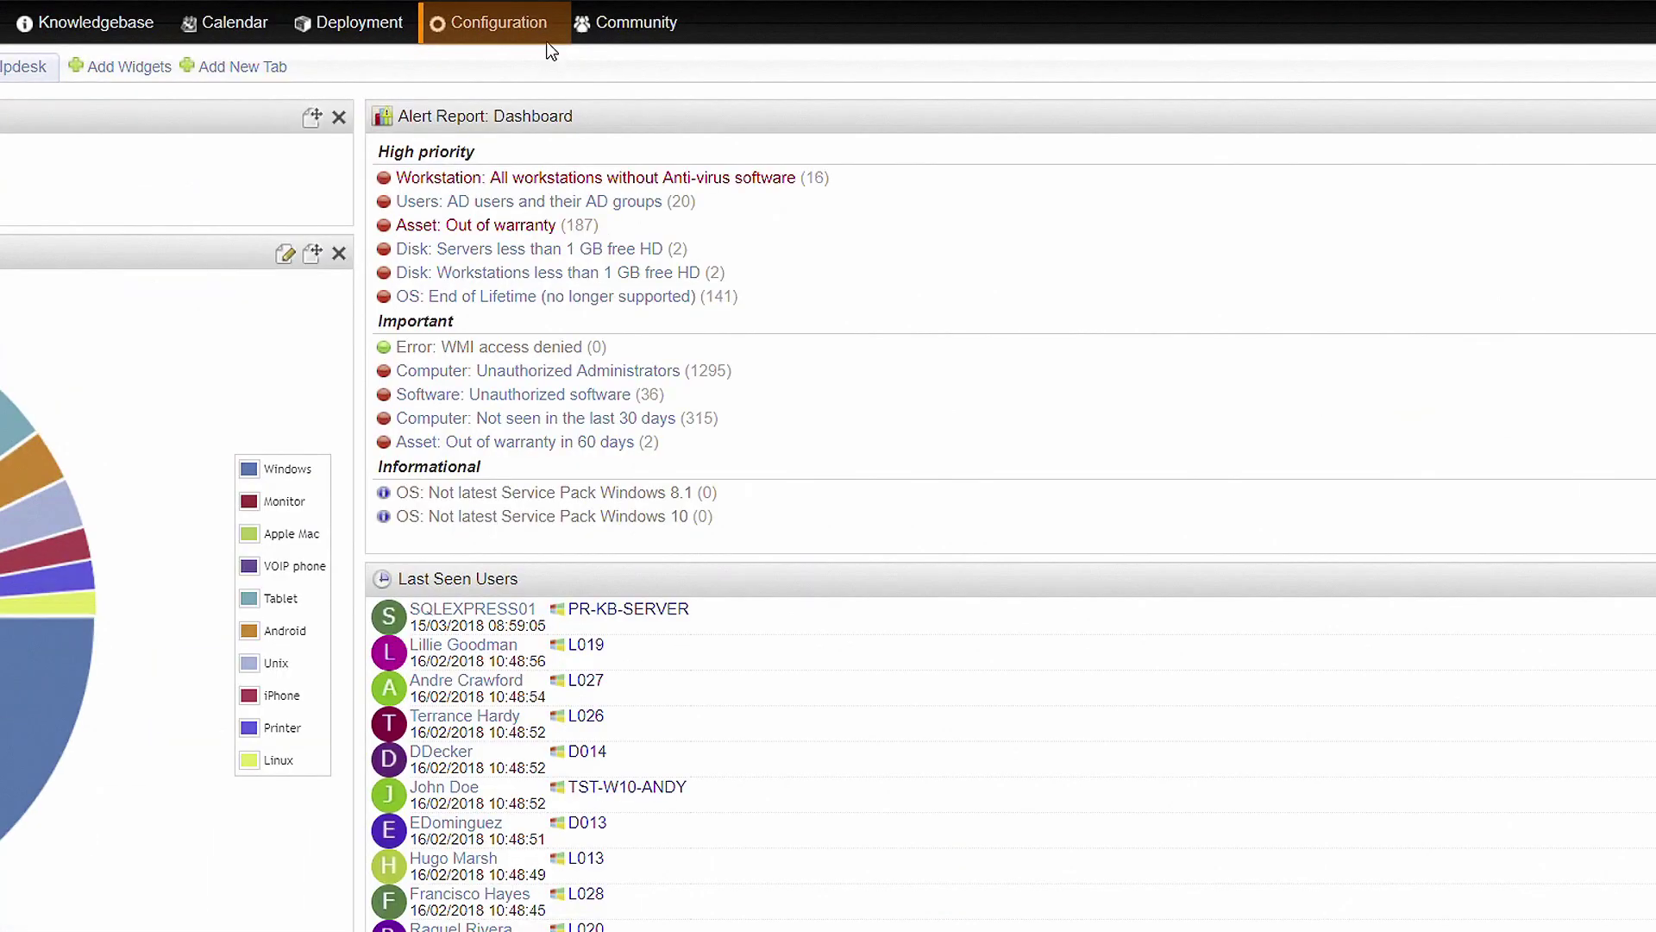
mouse_move(490, 22)
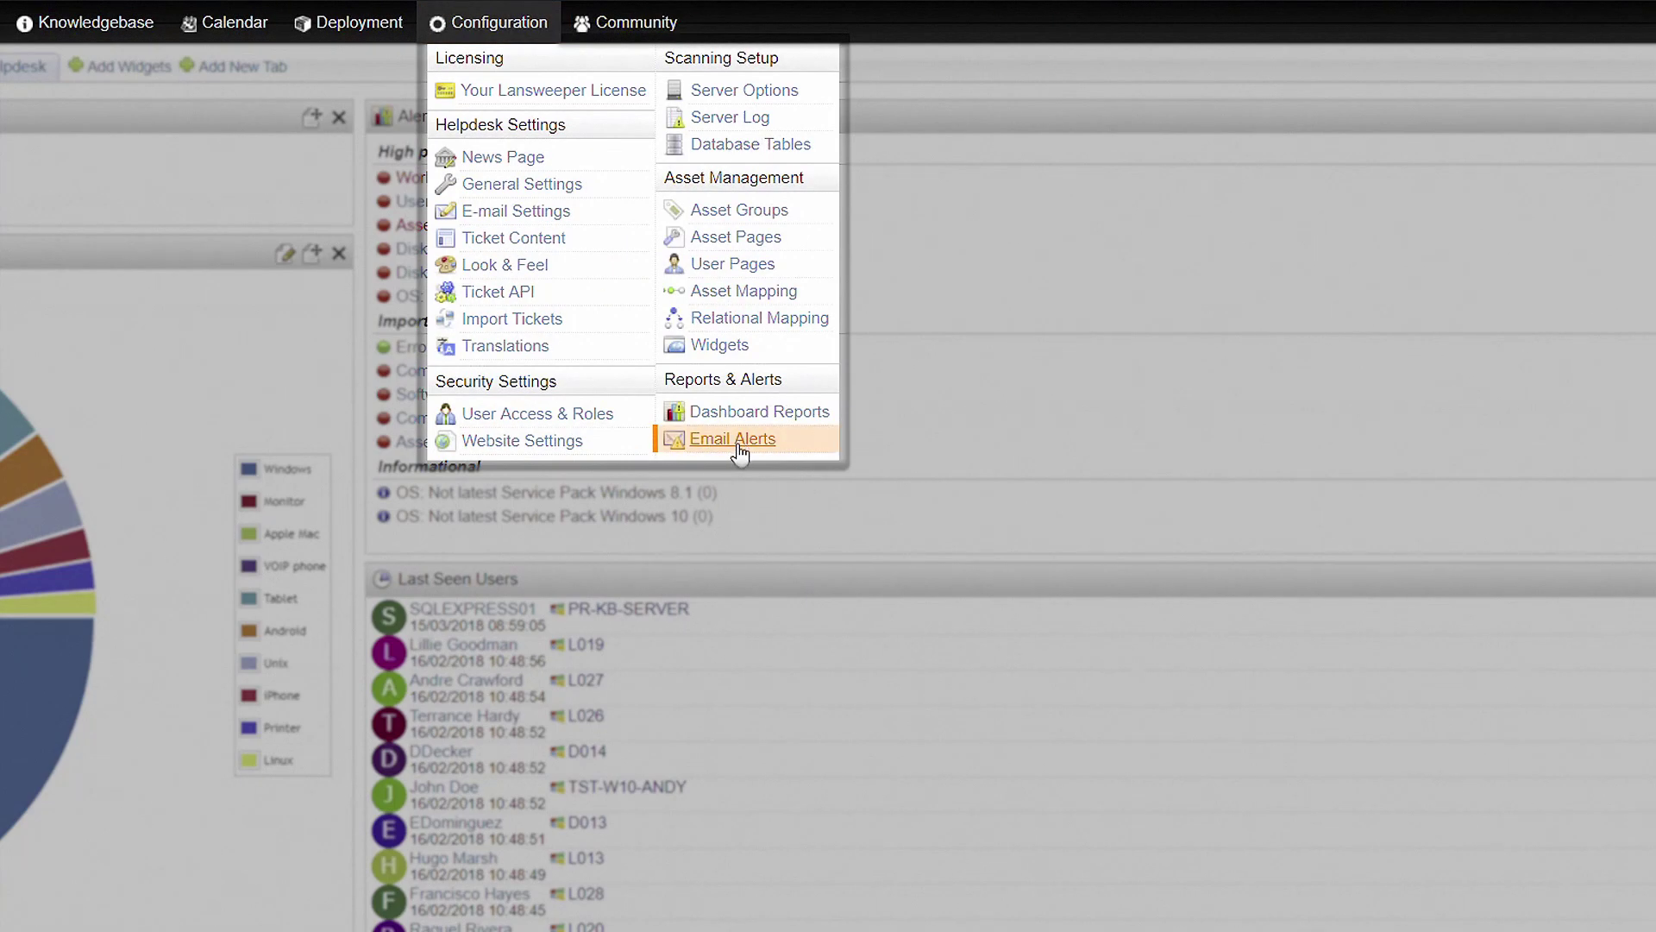
Step: Go to the Email Alerts settings under Configuration > Reports & Alerts
left_click(738, 452)
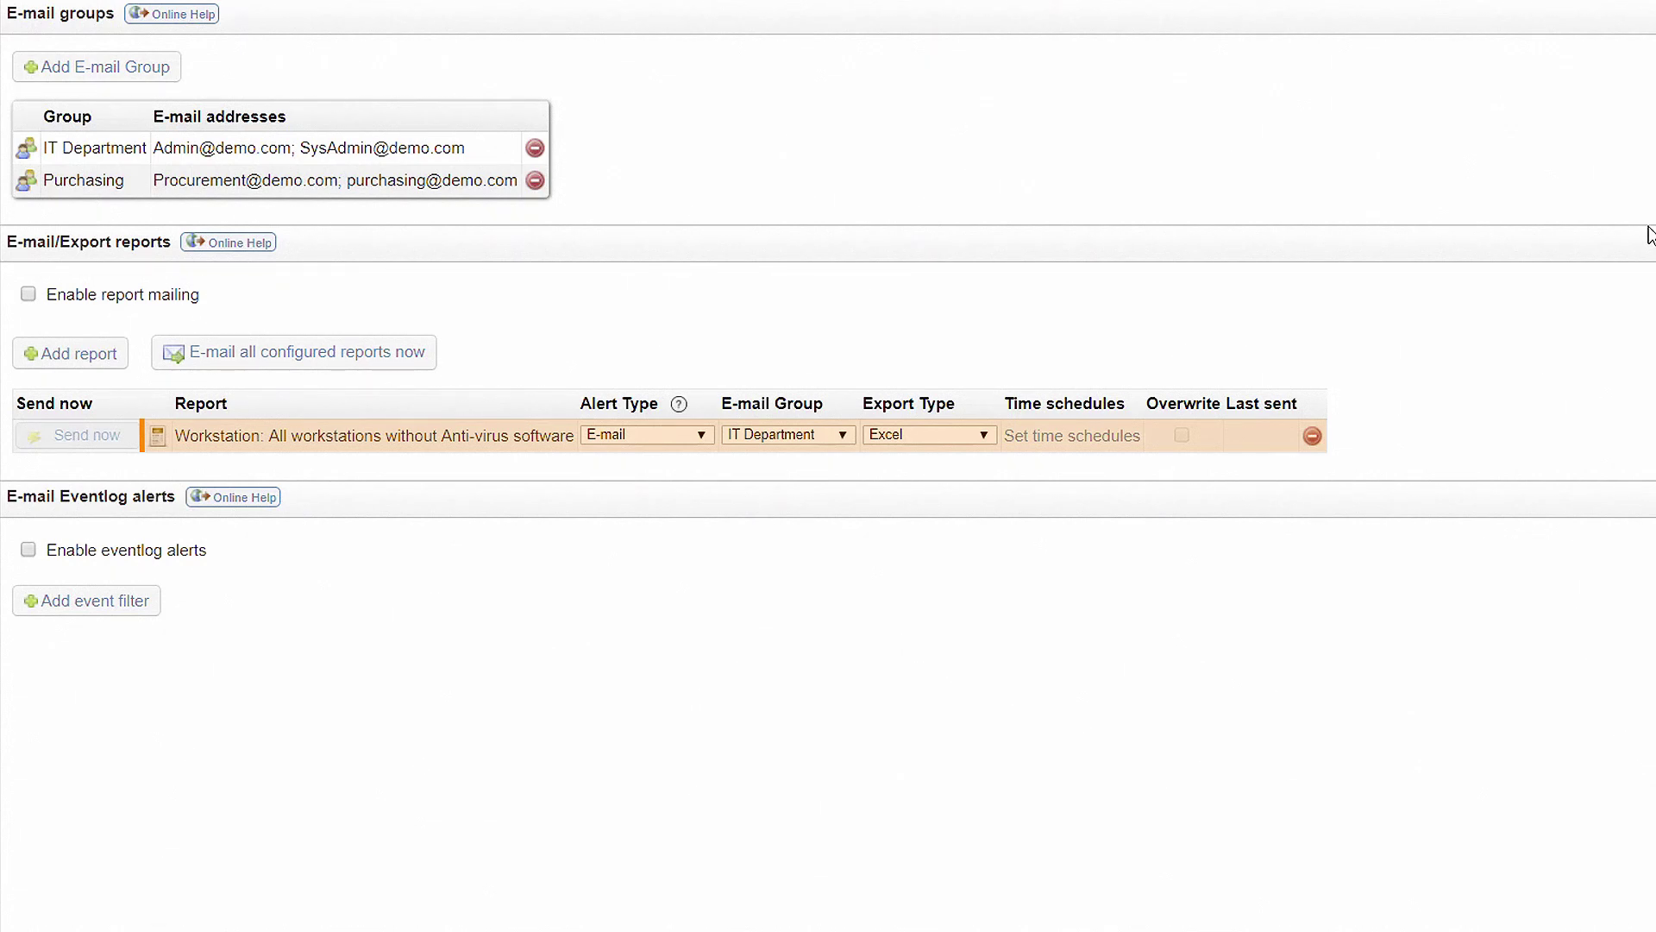
Step: Mail the Device: Printer almost out of toner report to the Purchasing e-mail group
left_click(72, 354)
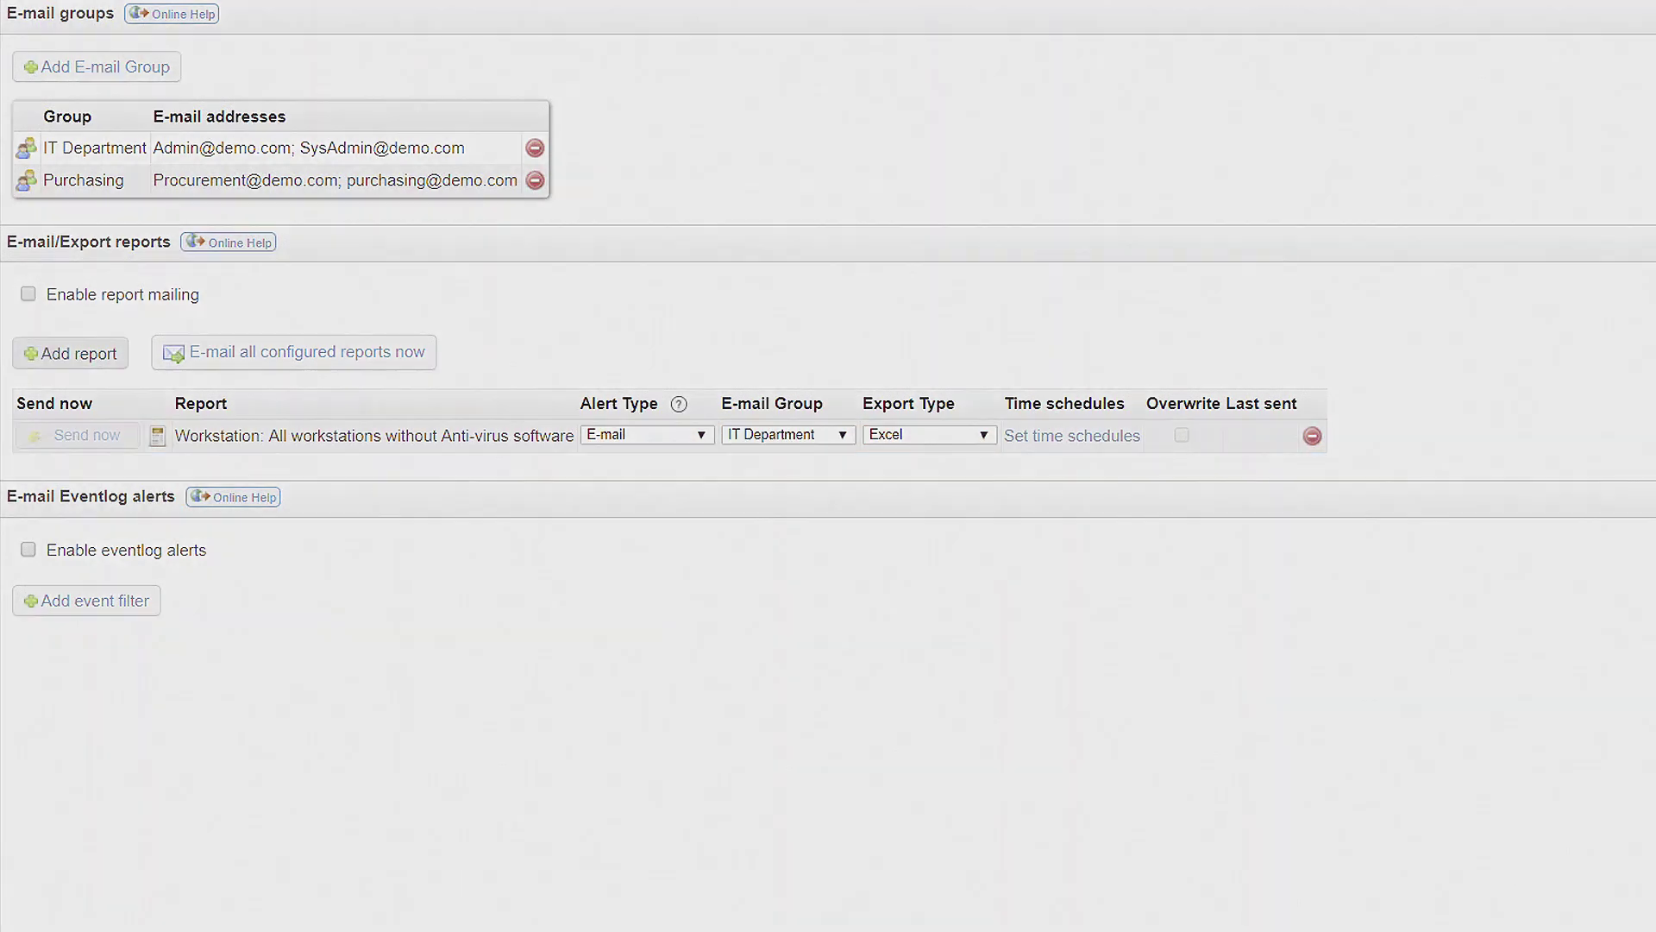
left_click(918, 194)
type("toner")
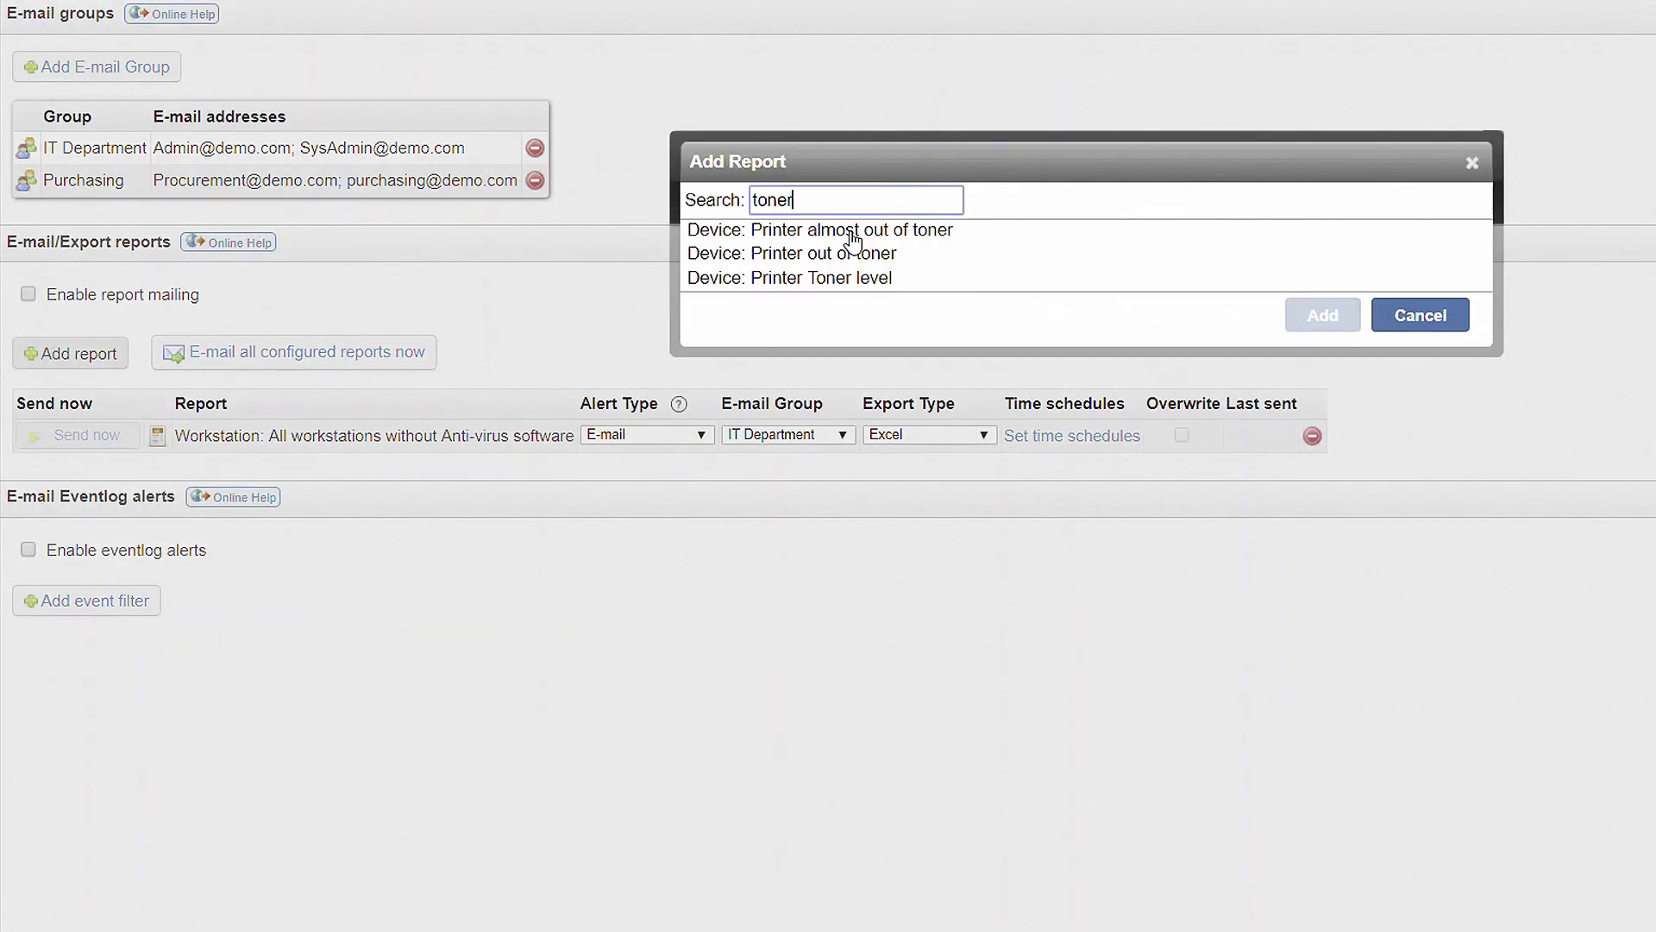
left_click(853, 237)
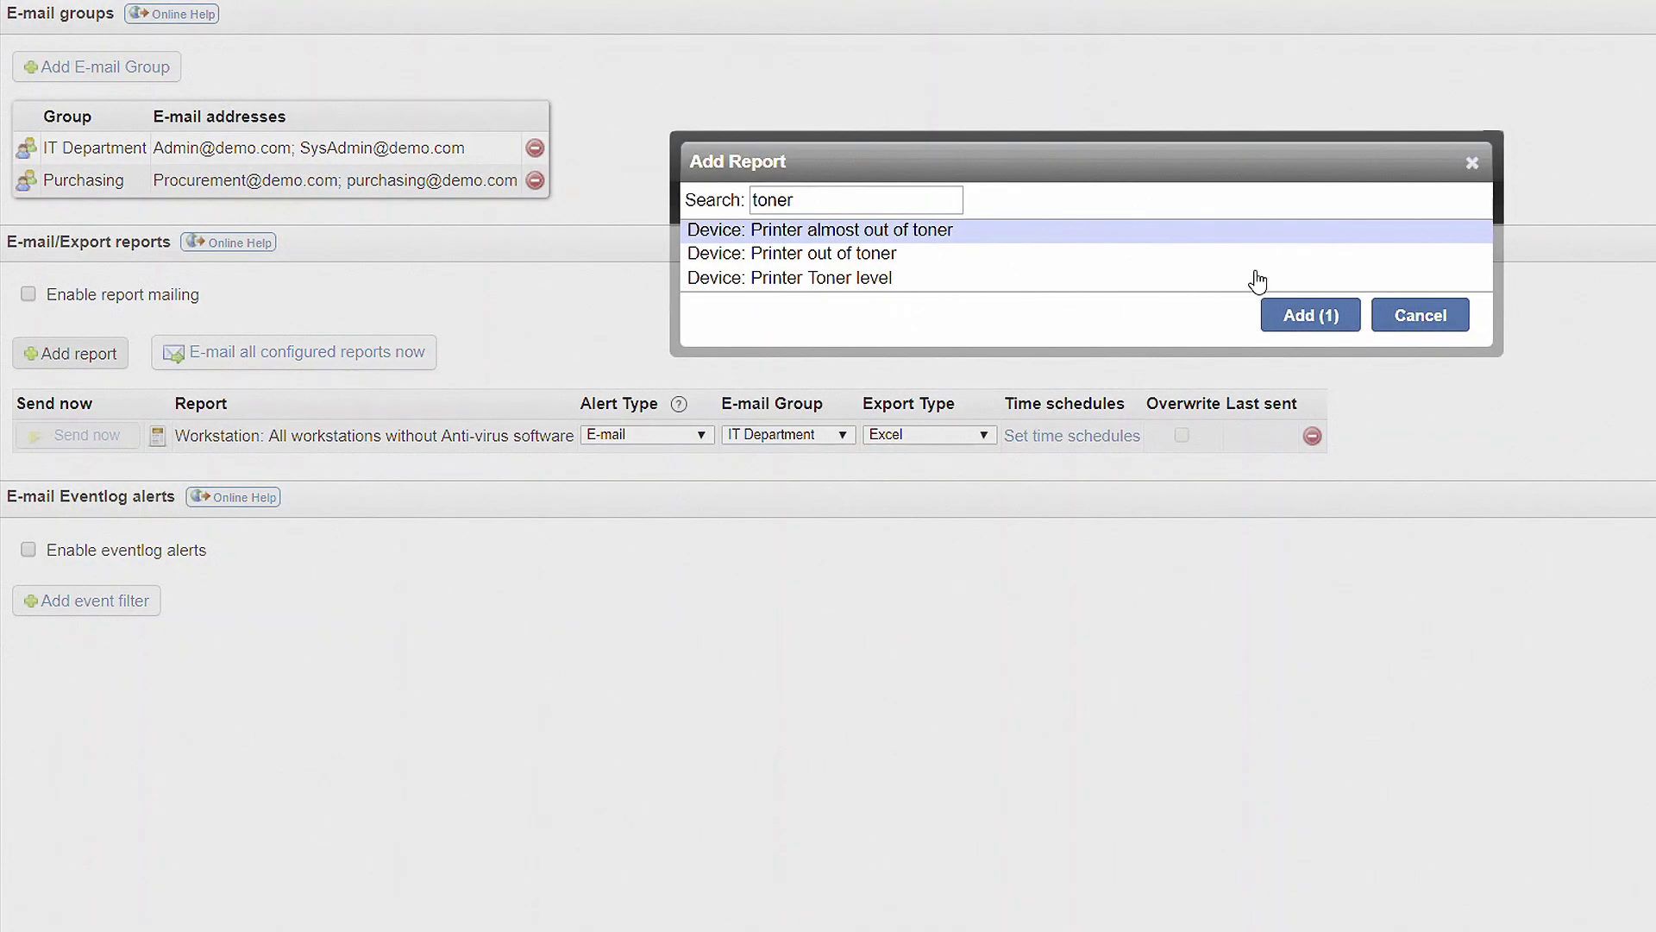
left_click(1334, 331)
left_click(805, 470)
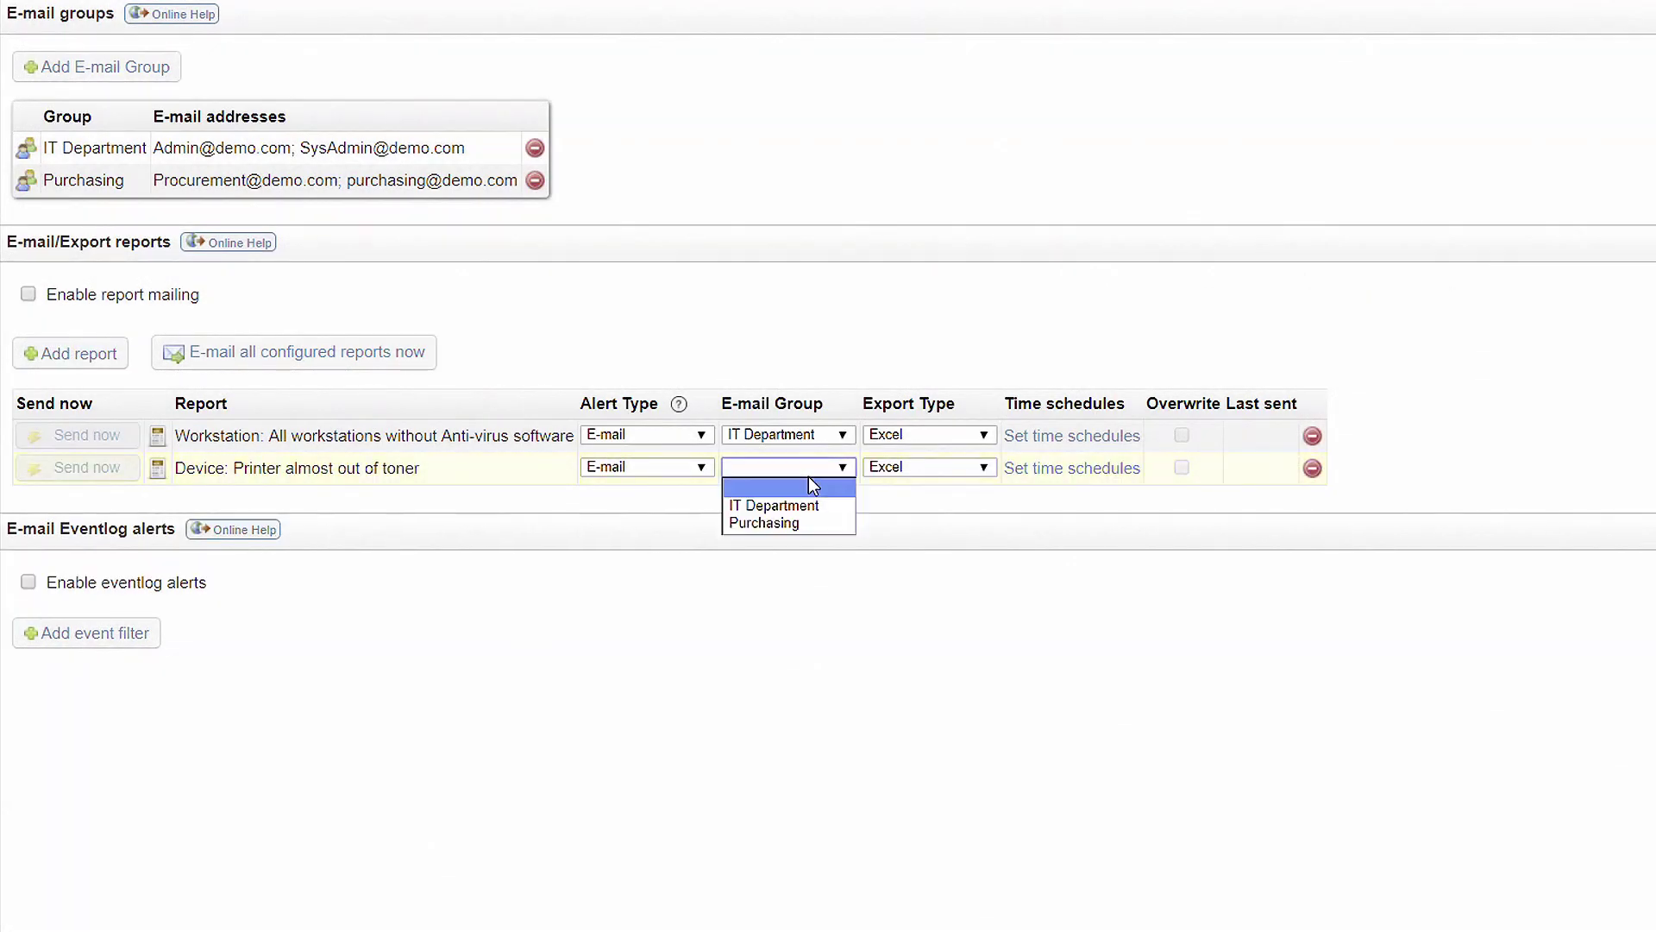
left_click(796, 522)
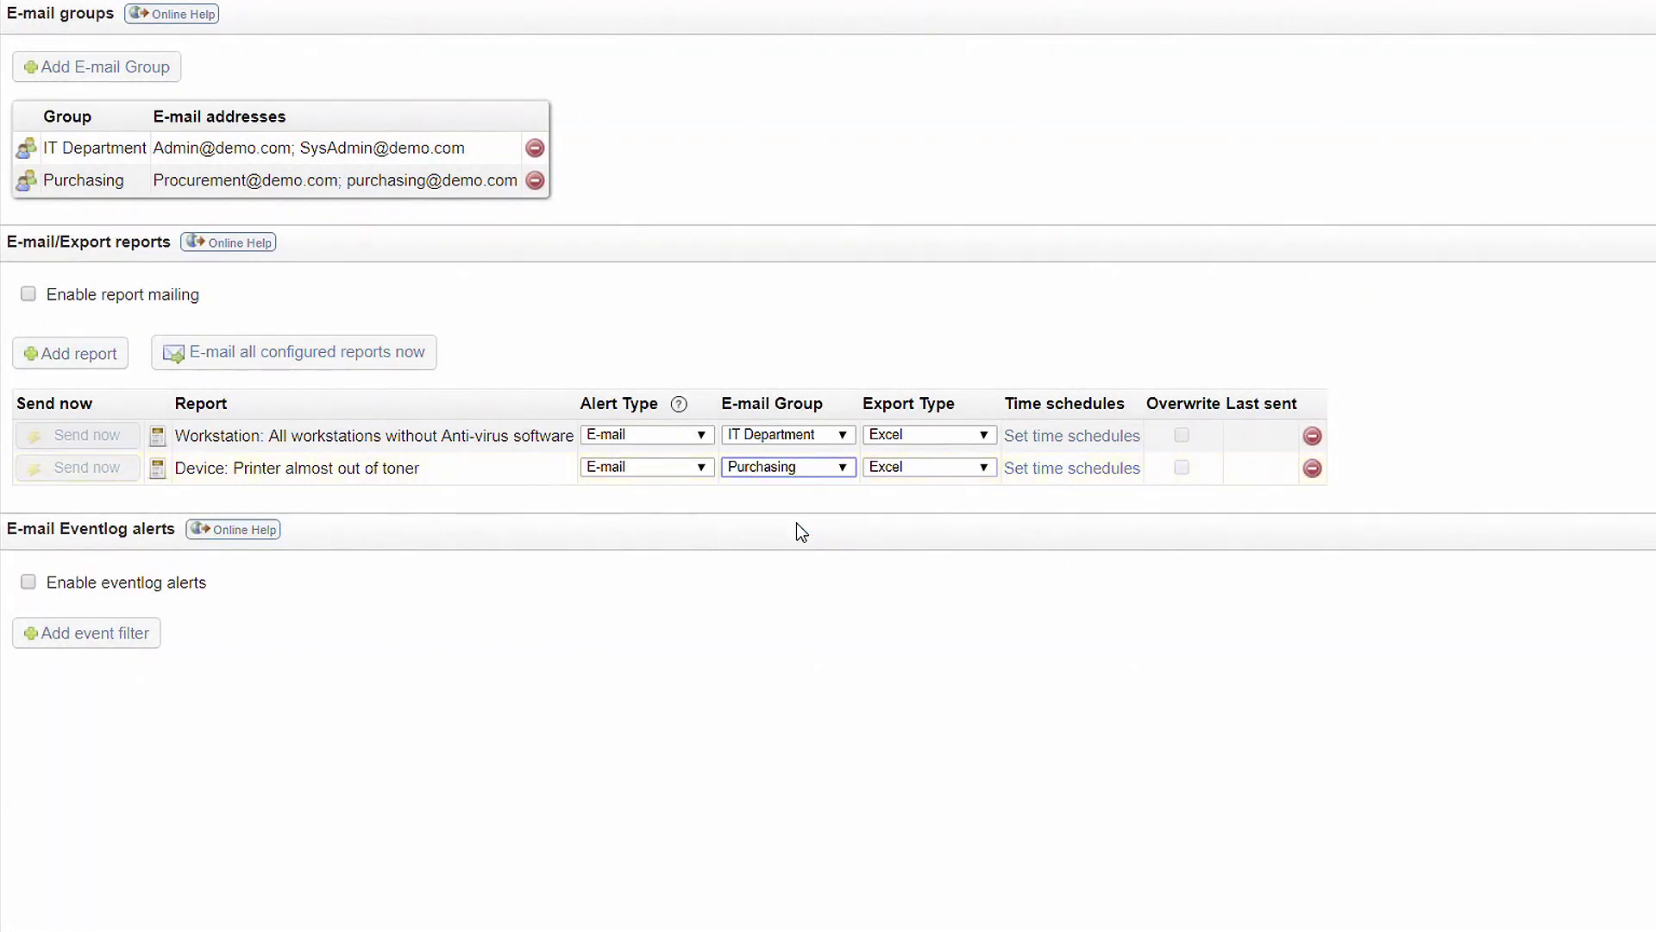